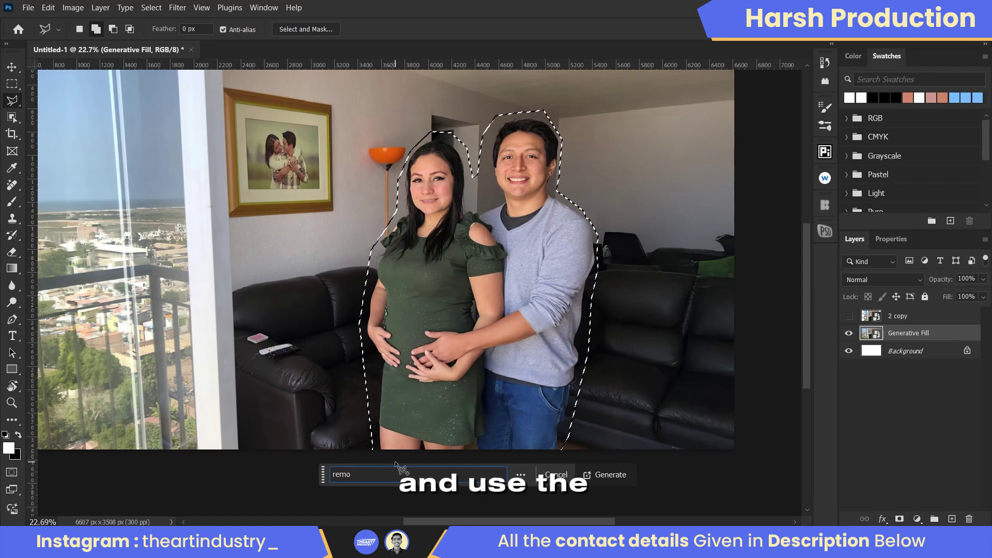
# Remove the couple from the room photo with Generative Fill using the prompt "remove" and switch to the third variation
pyautogui.click(616, 475)
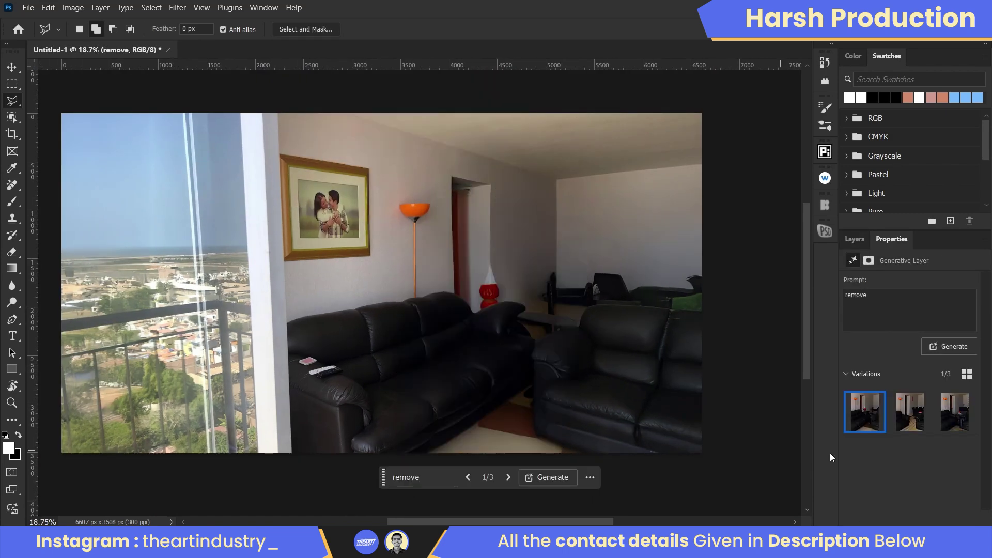
pyautogui.click(910, 413)
pyautogui.click(944, 416)
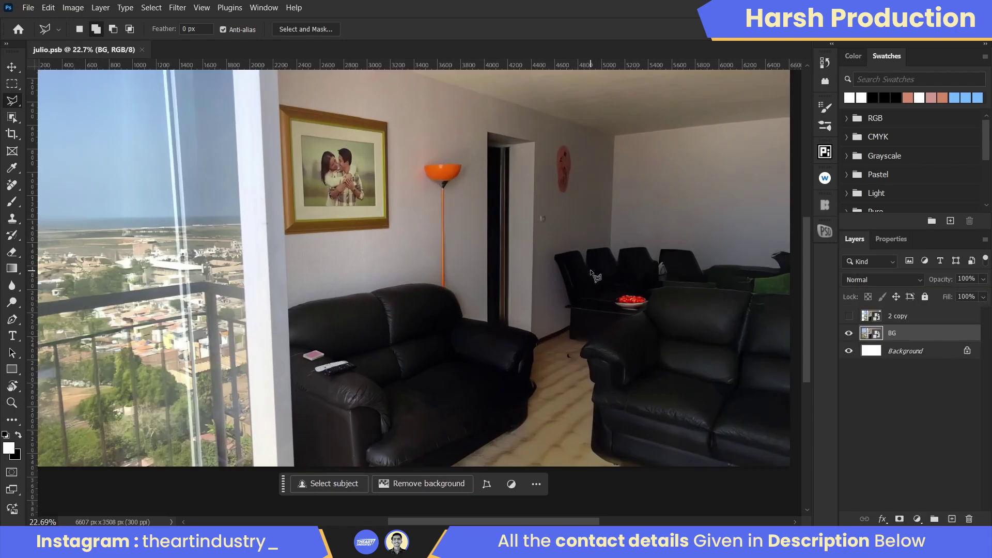
pyautogui.scroll(-2, 588, 233)
pyautogui.scroll(2, 485, 247)
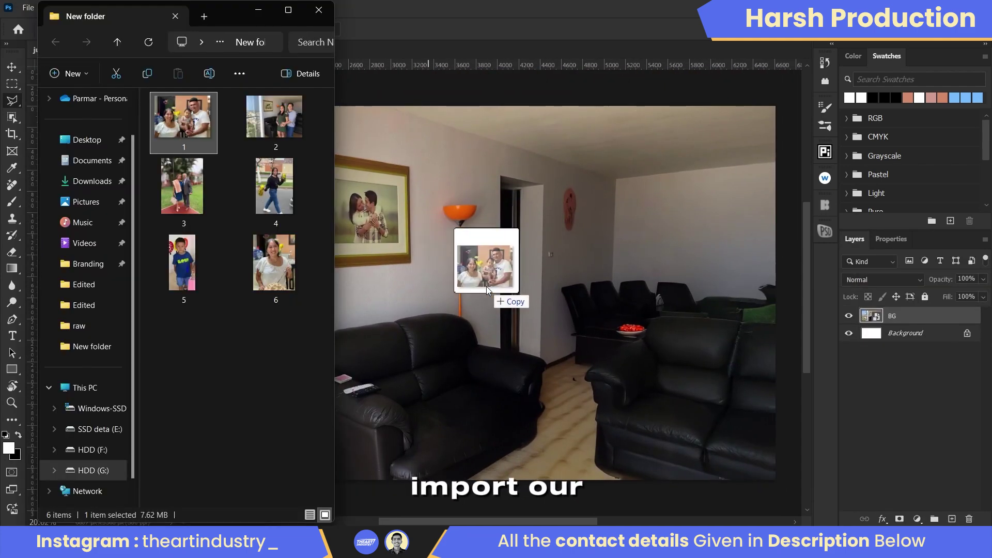
# Place photo 1 from New folder into the document as a layer above BG
pyautogui.moveTo(486, 286); pyautogui.dragTo(494, 187)
pyautogui.press('Return')
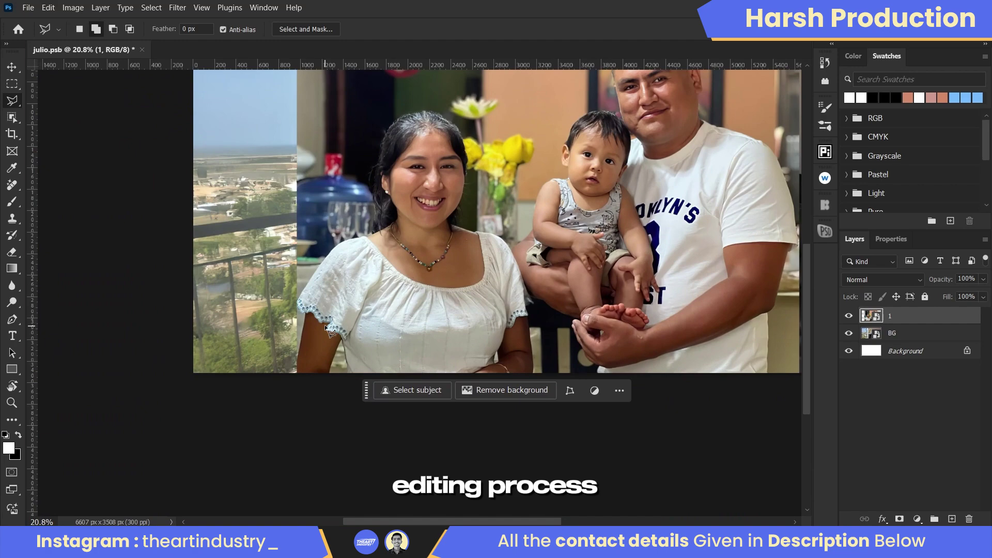
# Trace a Polygonal Lasso outline along the woman's hair and shoulder in photo 1
pyautogui.scroll(5, 329, 331)
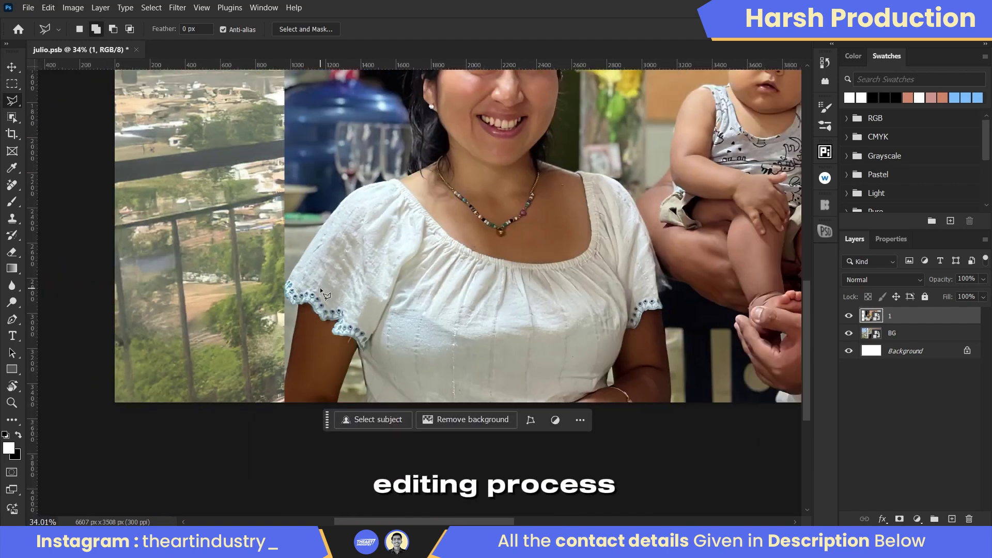
pyautogui.scroll(-5, 309, 318)
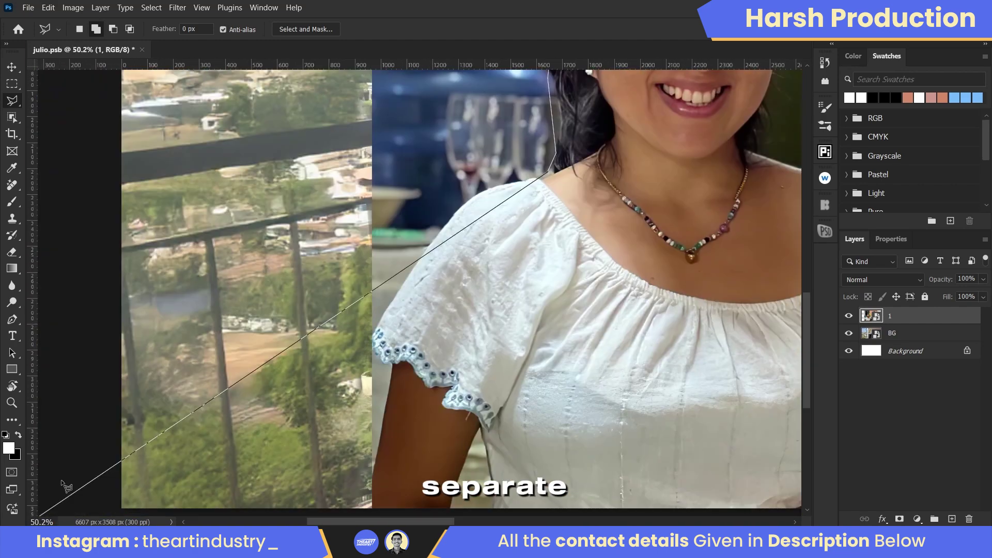
pyautogui.scroll(-3, 379, 327)
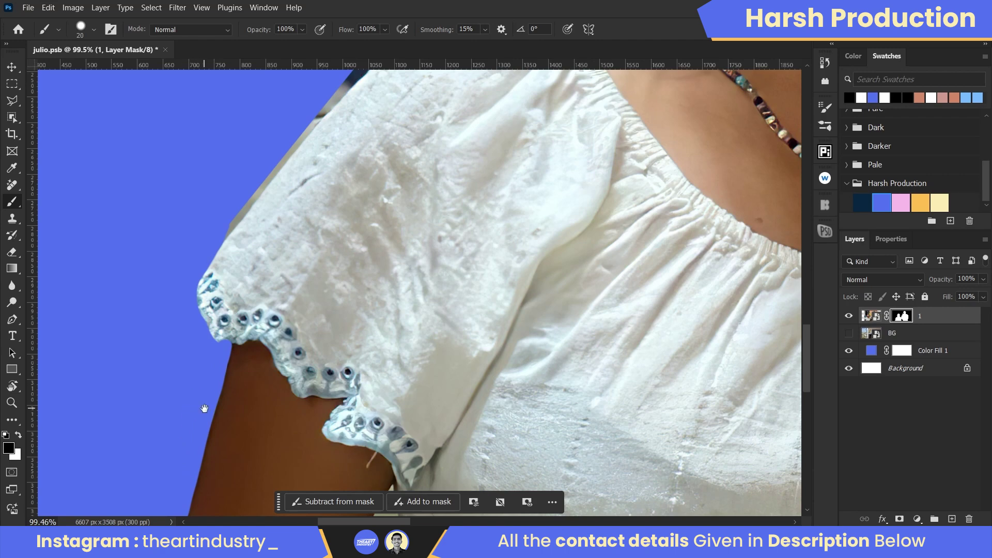
# Paint black on layer 1's mask to remove background remnants around the woman's sleeve, shoulder and the top of her hair
pyautogui.moveTo(204, 409); pyautogui.dragTo(218, 302)
pyautogui.hscroll(10, 188, 419)
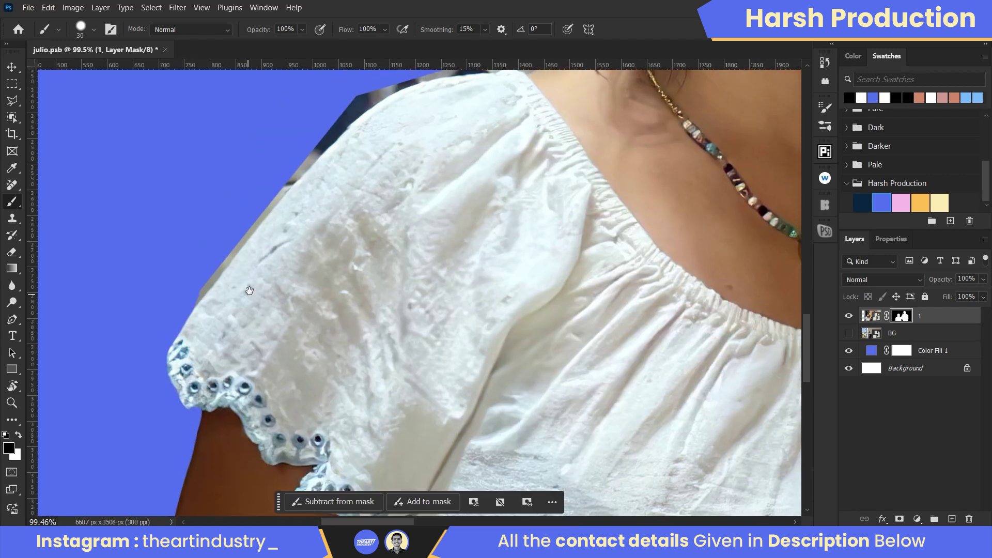
pyautogui.scroll(6, 173, 358)
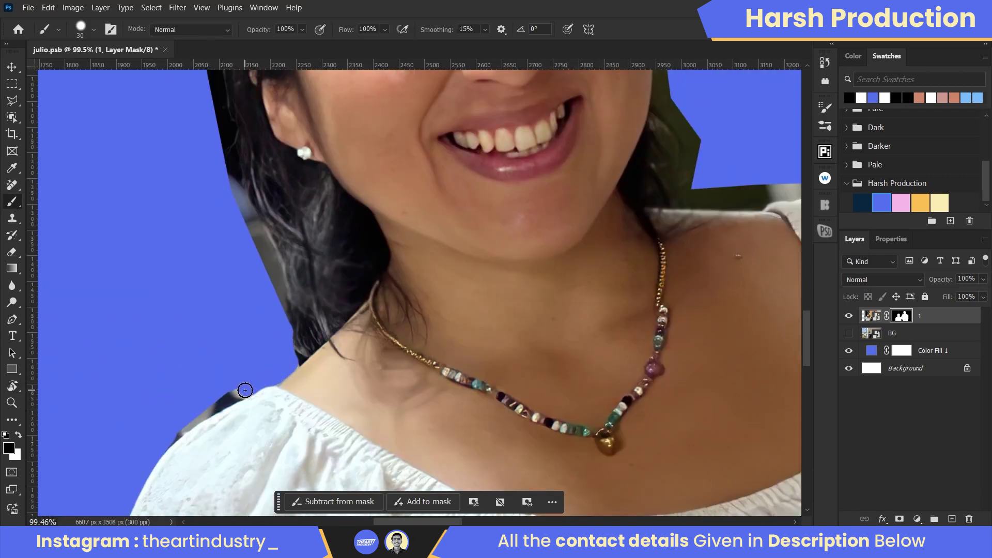
pyautogui.scroll(5, 245, 390)
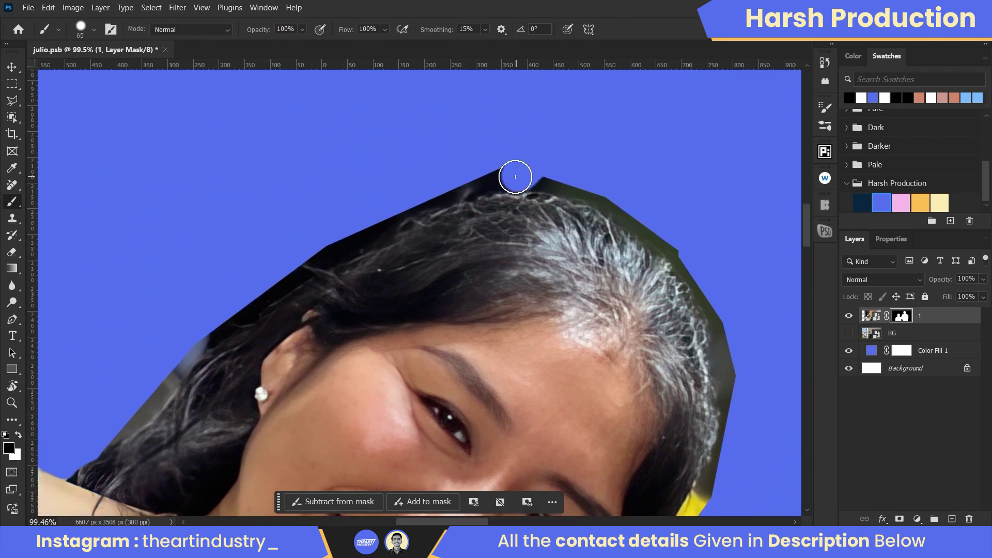
pyautogui.scroll(3, 456, 211)
pyautogui.hscroll(10, 382, 233)
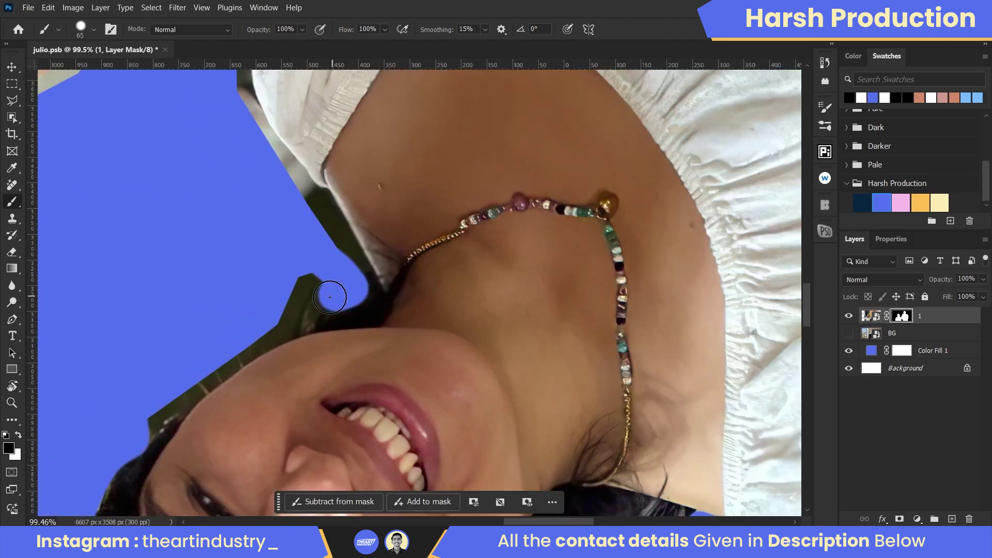
# Mask out the background between the woman's cheek, neck and far shoulder on layer 1 with a smaller brush
pyautogui.scroll(2, 180, 421)
pyautogui.scroll(-5, 180, 420)
pyautogui.scroll(-5, 332, 333)
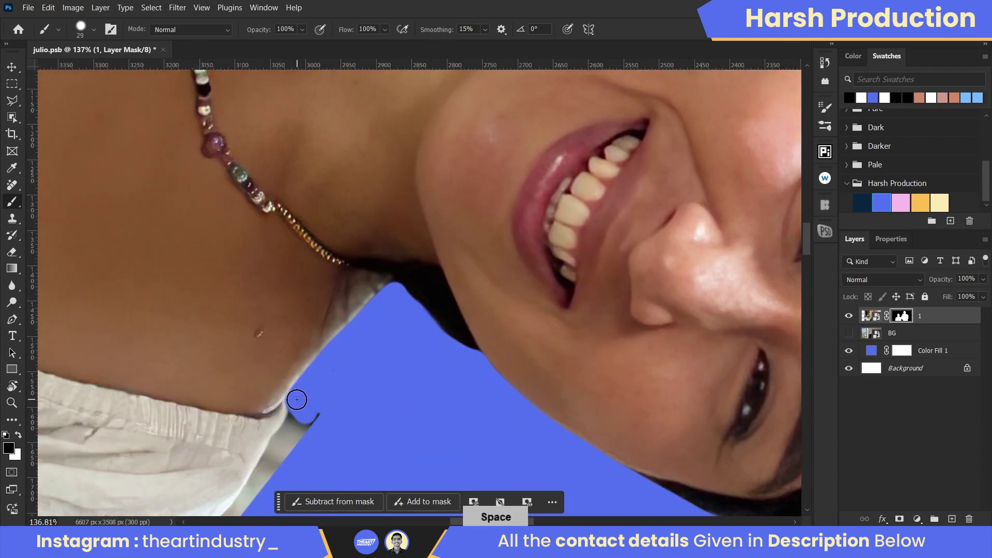
pyautogui.press('j')
pyautogui.moveTo(249, 412); pyautogui.dragTo(358, 329)
pyautogui.scroll(10, 248, 358)
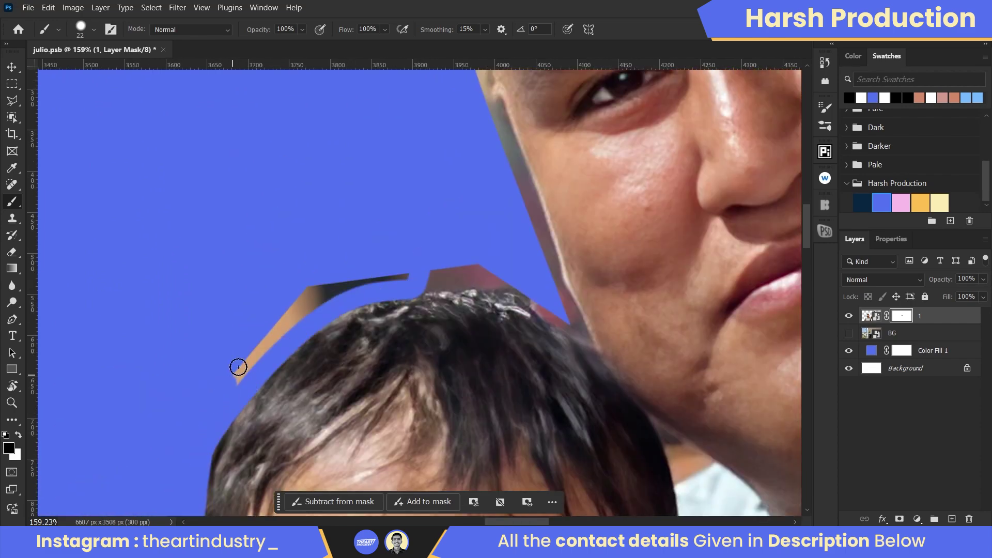
# Brush away the leftover background around the baby's hair and beside the man's cheek on layer 1's mask, adjusting the brush size
pyautogui.moveTo(238, 367)
pyautogui.mouseDown()
pyautogui.moveTo(351, 382)
pyautogui.moveTo(429, 210)
pyautogui.moveTo(425, 293)
pyautogui.mouseUp()
pyautogui.moveTo(520, 279); pyautogui.dragTo(537, 250)
pyautogui.moveTo(529, 325)
pyautogui.mouseDown()
pyautogui.moveTo(281, 399)
pyautogui.moveTo(175, 405)
pyautogui.moveTo(571, 188)
pyautogui.moveTo(514, 236)
pyautogui.moveTo(246, 403)
pyautogui.moveTo(150, 439)
pyautogui.moveTo(366, 328)
pyautogui.moveTo(155, 432)
pyautogui.moveTo(321, 281)
pyautogui.moveTo(202, 417)
pyautogui.moveTo(173, 407)
pyautogui.moveTo(264, 361)
pyautogui.moveTo(410, 234)
pyautogui.moveTo(284, 420)
pyautogui.moveTo(362, 362)
pyautogui.moveTo(341, 347)
pyautogui.moveTo(440, 191)
pyautogui.mouseUp()
pyautogui.press(']')
pyautogui.press('[')
pyautogui.keyDown('alt'); pyautogui.rightClick(263, 361); pyautogui.keyUp('alt')
pyautogui.keyDown('alt'); pyautogui.rightClick(346, 318); pyautogui.keyUp('alt')
pyautogui.hotkey('ctrl', '0')
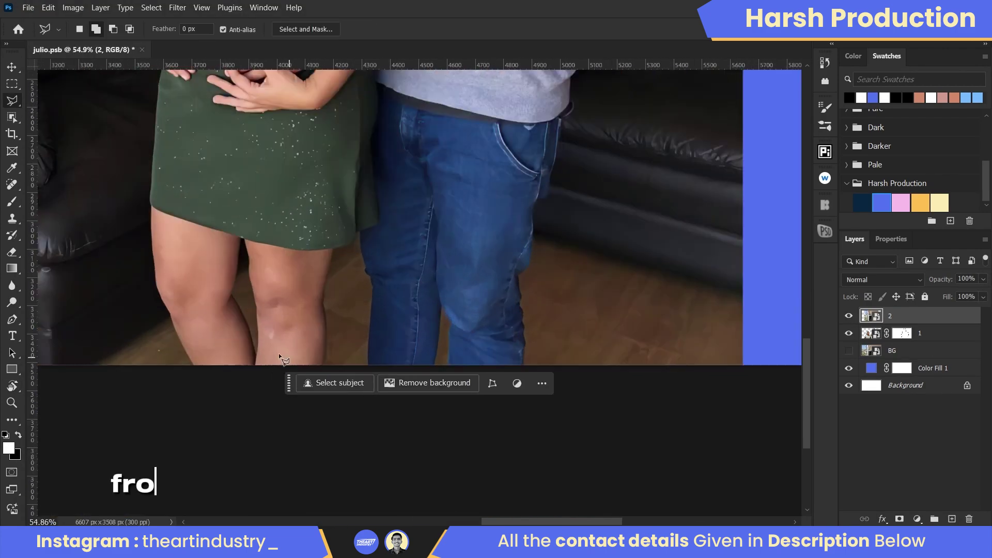
# Trace a Polygonal Lasso outline on layer 2 up the pregnant woman's arm, around her head and between both heads
pyautogui.scroll(5, 136, 188)
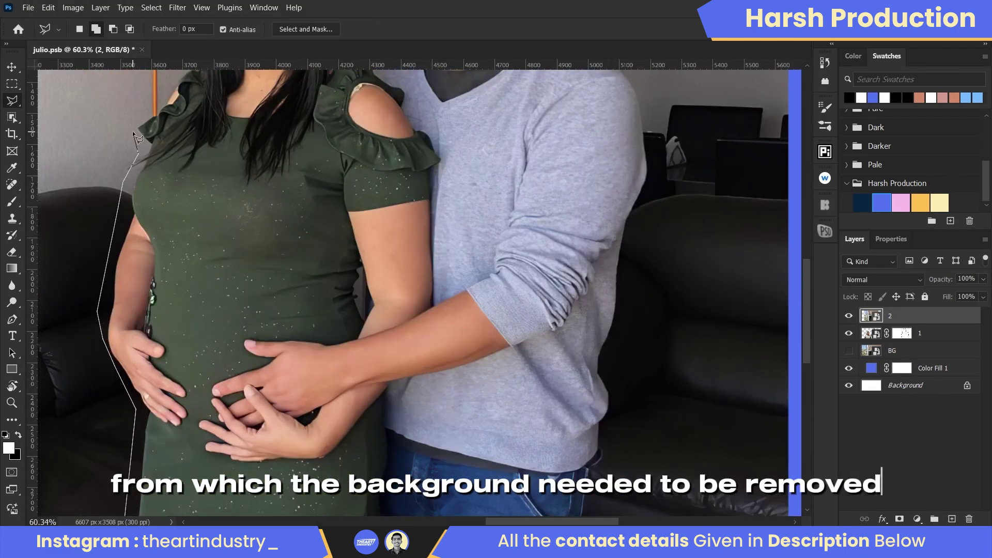
pyautogui.scroll(5, 136, 155)
pyautogui.click(134, 331)
pyautogui.click(197, 245)
pyautogui.click(190, 178)
pyautogui.click(385, 262)
pyautogui.click(428, 239)
pyautogui.scroll(5, 428, 238)
pyautogui.scroll(-7, 523, 286)
# Complete the lasso outline down the man's shoulder, sleeve and jeans, and turn the selection into a mask on layer 2
pyautogui.click(538, 118)
pyautogui.click(540, 142)
pyautogui.click(637, 204)
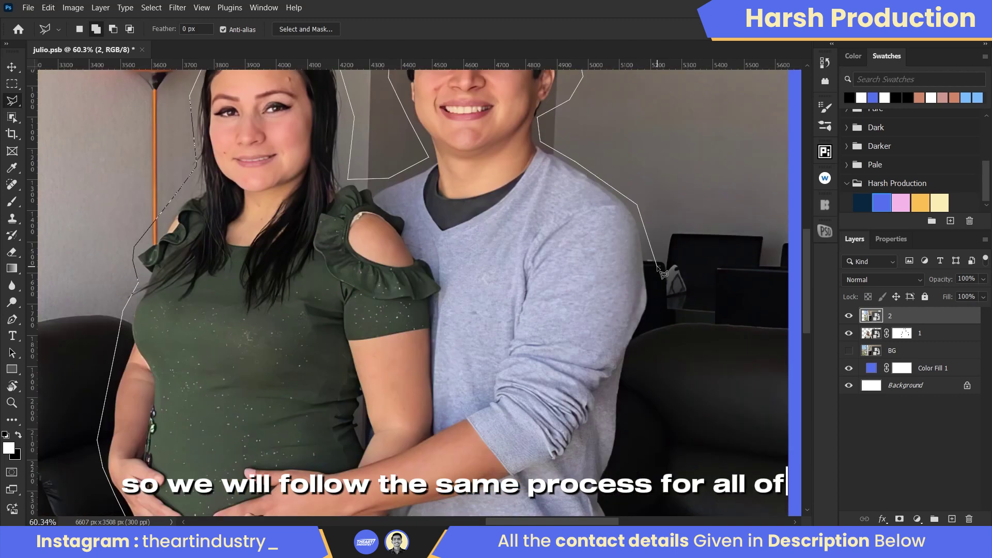
pyautogui.scroll(-5, 620, 443)
pyautogui.click(615, 278)
pyautogui.click(602, 297)
pyautogui.click(590, 345)
pyautogui.scroll(-3, 590, 345)
pyautogui.click(576, 299)
pyautogui.click(564, 368)
pyautogui.click(545, 385)
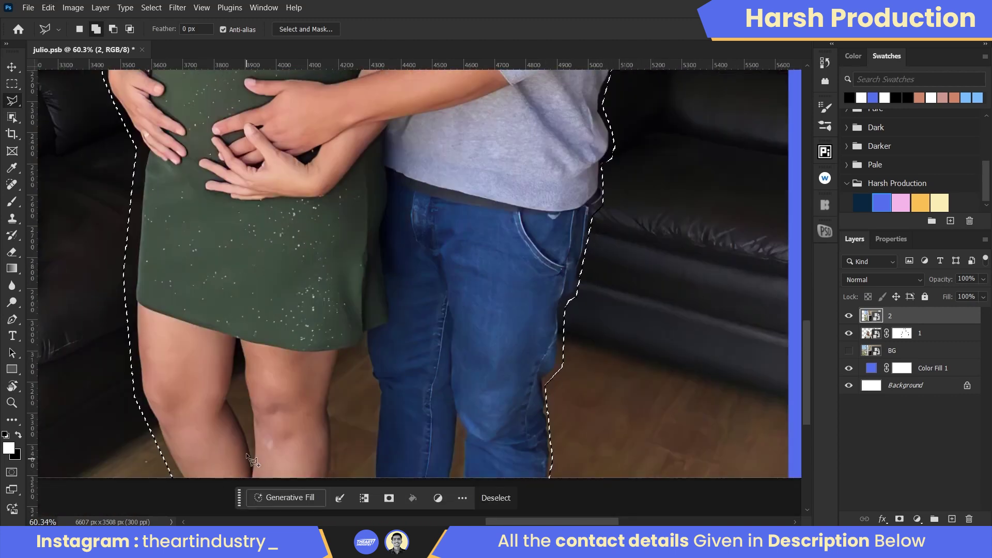
pyautogui.click(389, 498)
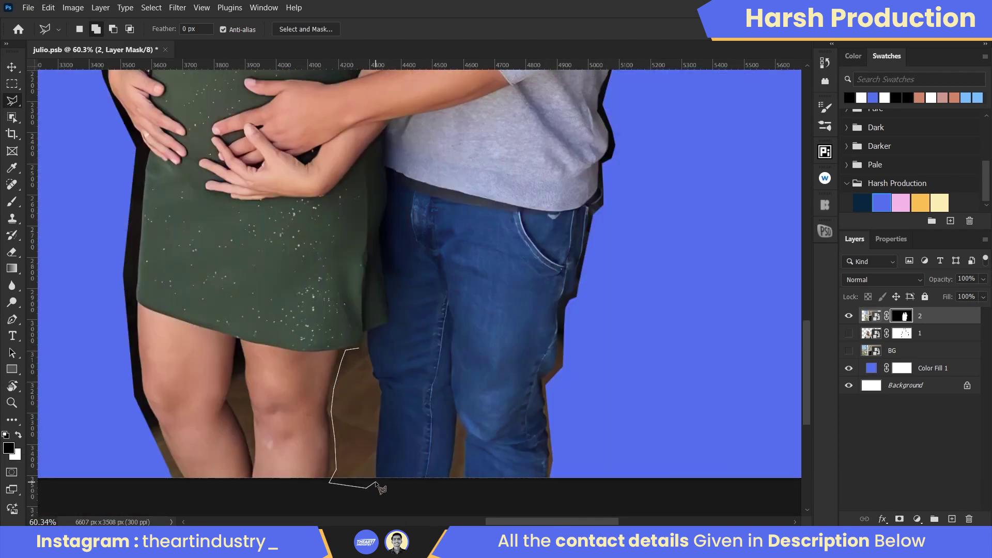
# Mask out the selected floor gap between the woman's legs and the man's jeans on layer 2
pyautogui.hotkey('ctrl', 'BackSpace')
pyautogui.hotkey('ctrl', 'd')
pyautogui.scroll(-6, 491, 283)
pyautogui.scroll(4, 500, 362)
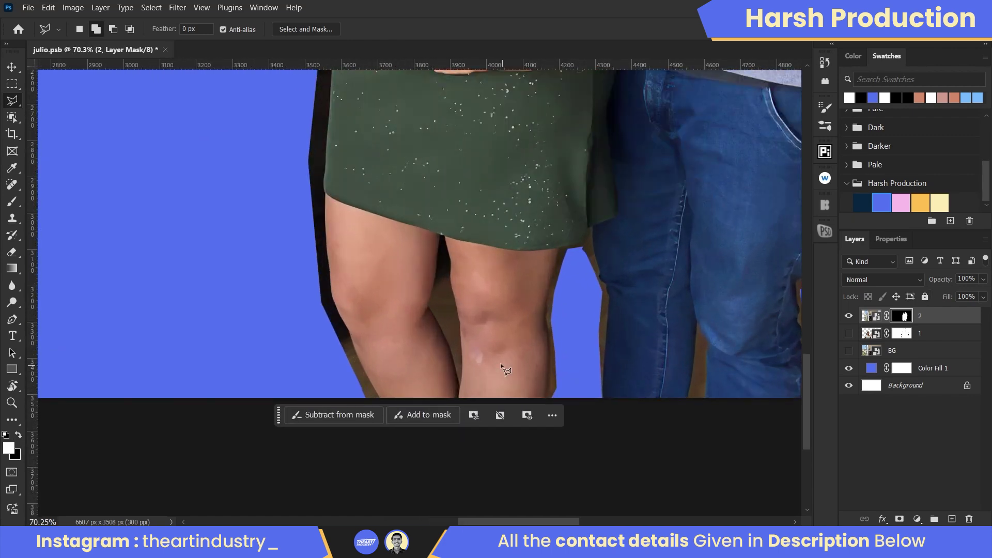
# Mask out the couple's legs below the hips on layer 2 with a lasso selection, and deselect
pyautogui.scroll(-4, 426, 311)
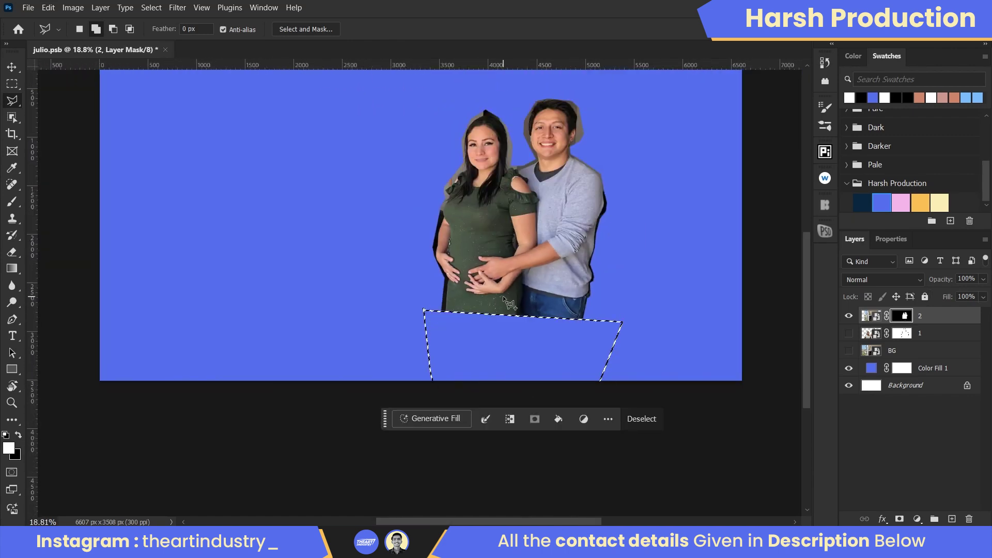
pyautogui.hotkey('ctrl', 'd')
pyautogui.scroll(2, 507, 281)
pyautogui.scroll(-4, 472, 265)
# Enlarge the cut-out couple on layer 2 and rotate it slightly so the cropped lower edge is level
pyautogui.hotkey('ctrl', 't')
pyautogui.scroll(-2, 472, 264)
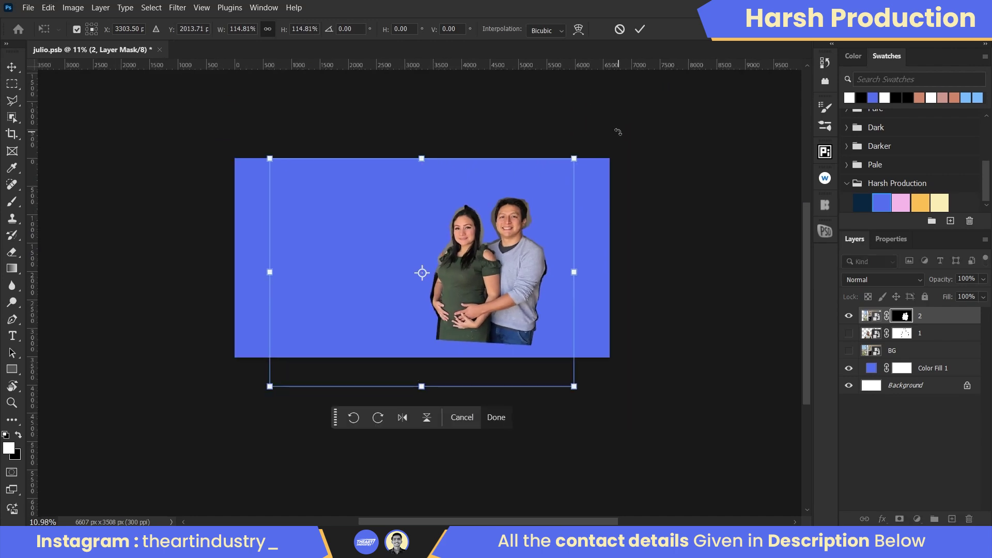
pyautogui.moveTo(618, 132)
pyautogui.mouseDown()
pyautogui.moveTo(627, 248)
pyautogui.moveTo(491, 238)
pyautogui.moveTo(499, 267)
pyautogui.mouseUp()
pyautogui.press('Return')
pyautogui.scroll(5, 456, 358)
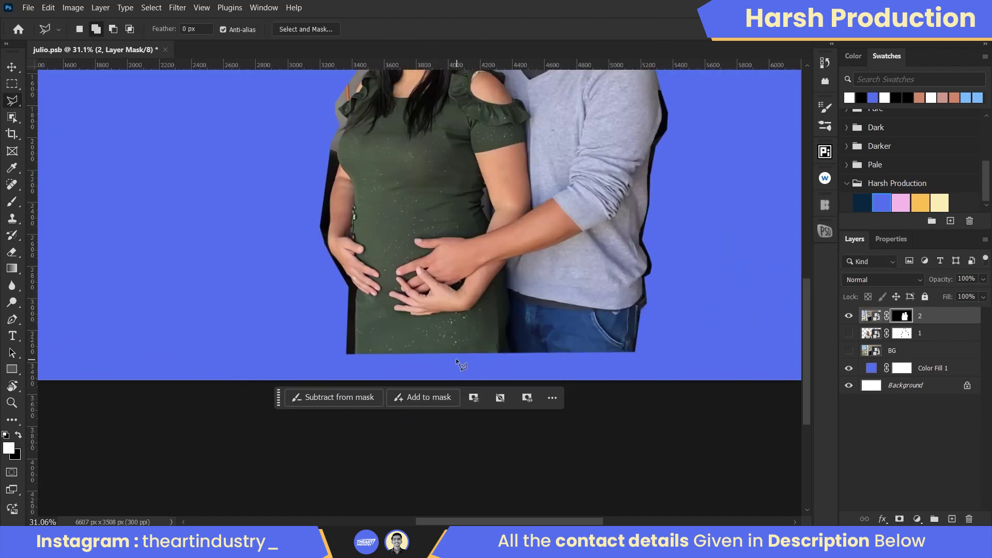
# Paint black on layer 2's mask to remove the dark fringe along the woman's dress, hand and arm
pyautogui.press('b')
pyautogui.scroll(5, 456, 359)
pyautogui.moveTo(62, 243); pyautogui.dragTo(137, 321)
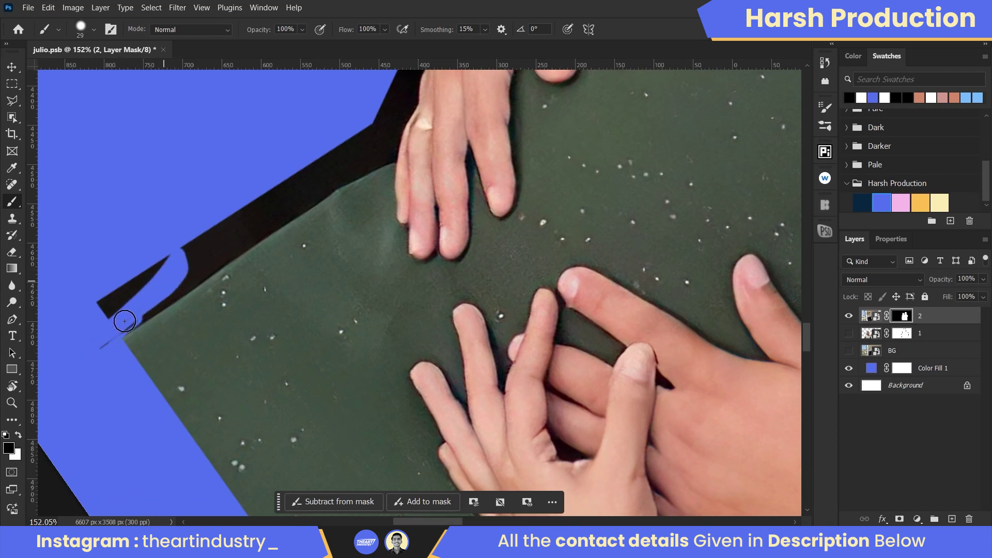
pyautogui.moveTo(122, 294); pyautogui.dragTo(184, 228)
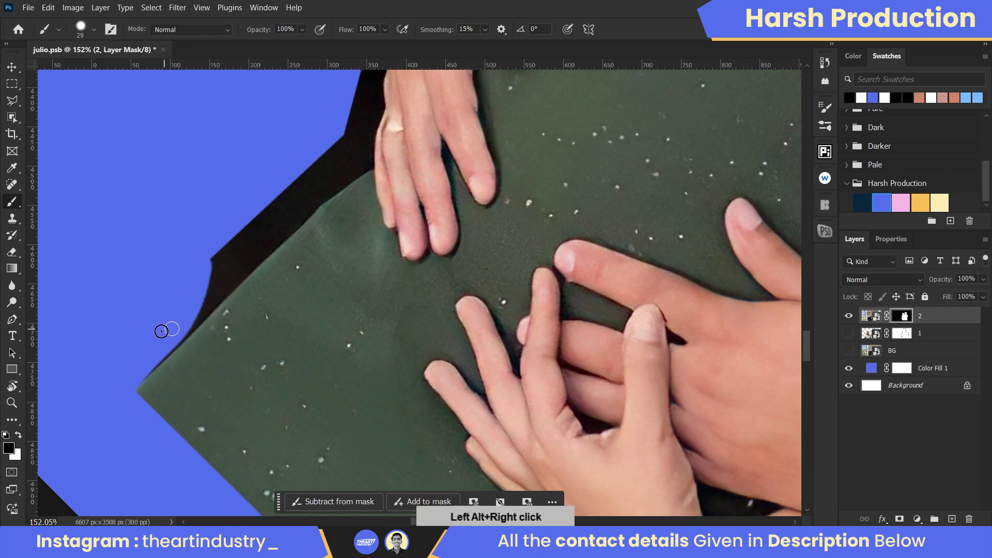
pyautogui.moveTo(247, 238); pyautogui.dragTo(367, 230)
pyautogui.moveTo(217, 339); pyautogui.dragTo(175, 398)
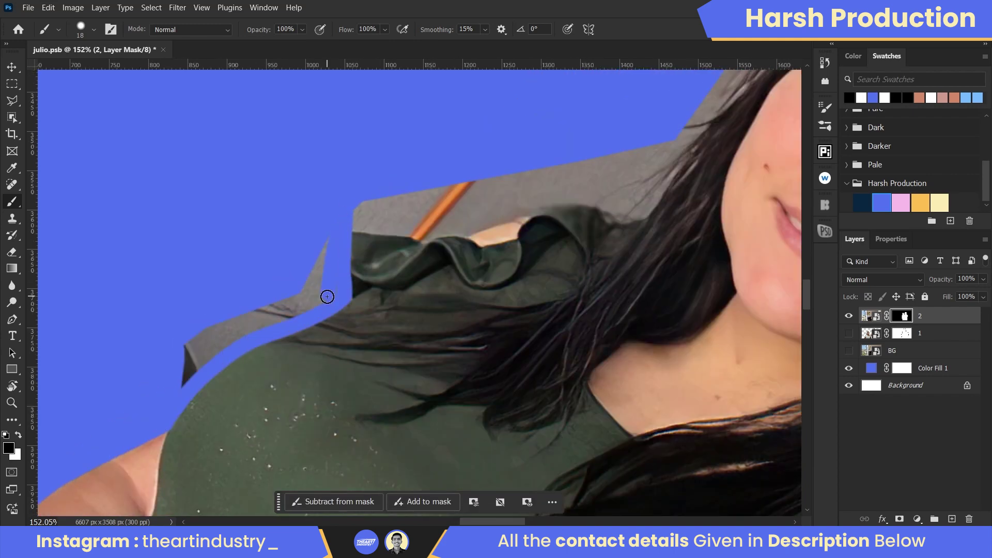
# Mask out the grey wall remnants around the woman's ruffled shoulder and hair on layer 2, rotating the canvas as needed
pyautogui.press('r')
pyautogui.moveTo(327, 297); pyautogui.dragTo(296, 330)
pyautogui.moveTo(312, 243)
pyautogui.mouseDown()
pyautogui.moveTo(343, 221)
pyautogui.moveTo(210, 343)
pyautogui.moveTo(201, 312)
pyautogui.moveTo(381, 228)
pyautogui.moveTo(270, 387)
pyautogui.moveTo(359, 348)
pyautogui.moveTo(315, 337)
pyautogui.moveTo(381, 310)
pyautogui.moveTo(324, 343)
pyautogui.moveTo(248, 432)
pyautogui.moveTo(465, 266)
pyautogui.moveTo(440, 253)
pyautogui.mouseUp()
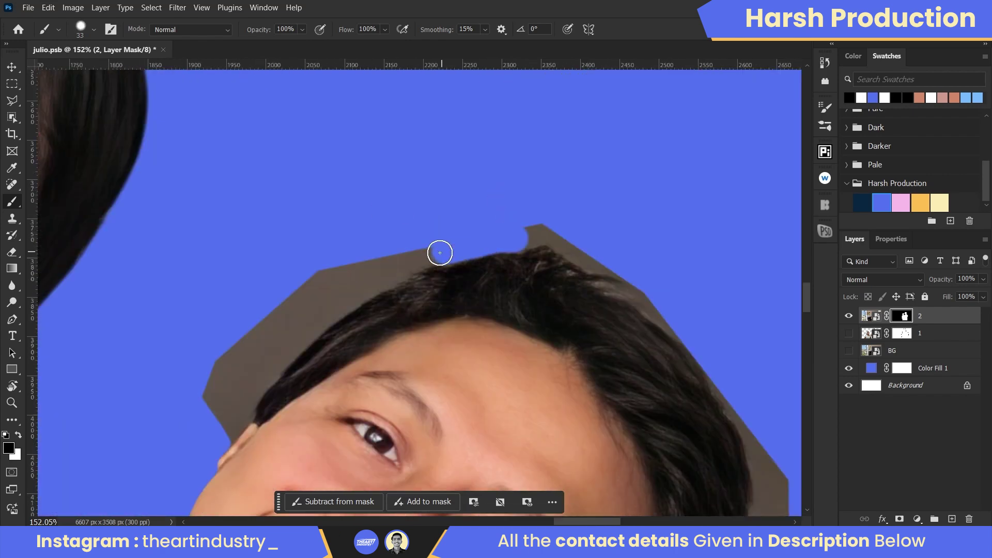
# Mask out the background remnants around the man's head, sweater and jeans on layer 2, and restore the upright full-canvas view
pyautogui.moveTo(225, 431); pyautogui.dragTo(293, 459)
pyautogui.moveTo(199, 394); pyautogui.dragTo(400, 173)
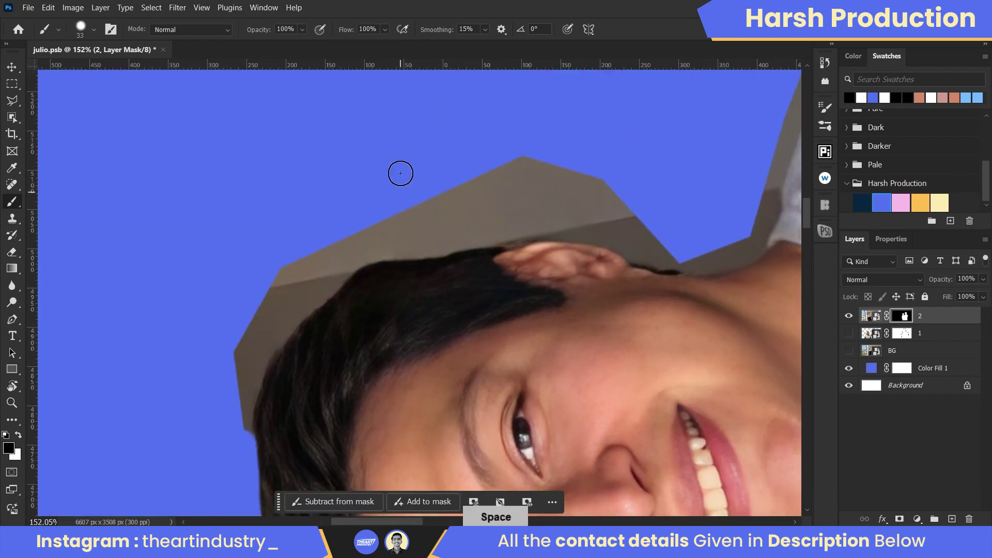
pyautogui.moveTo(240, 326); pyautogui.dragTo(221, 396)
pyautogui.scroll(-10, 221, 396)
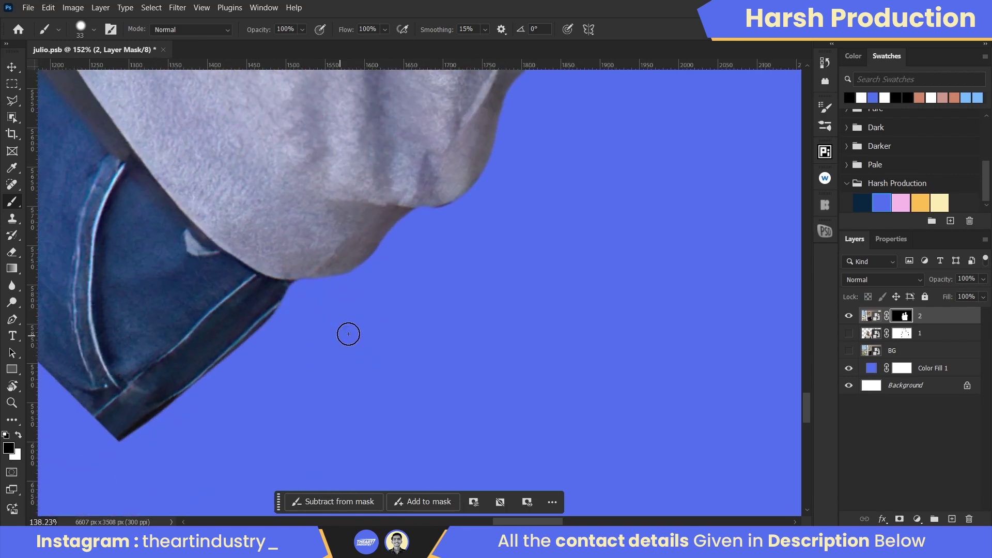
pyautogui.press('Escape')
pyautogui.hotkey('ctrl', '0')
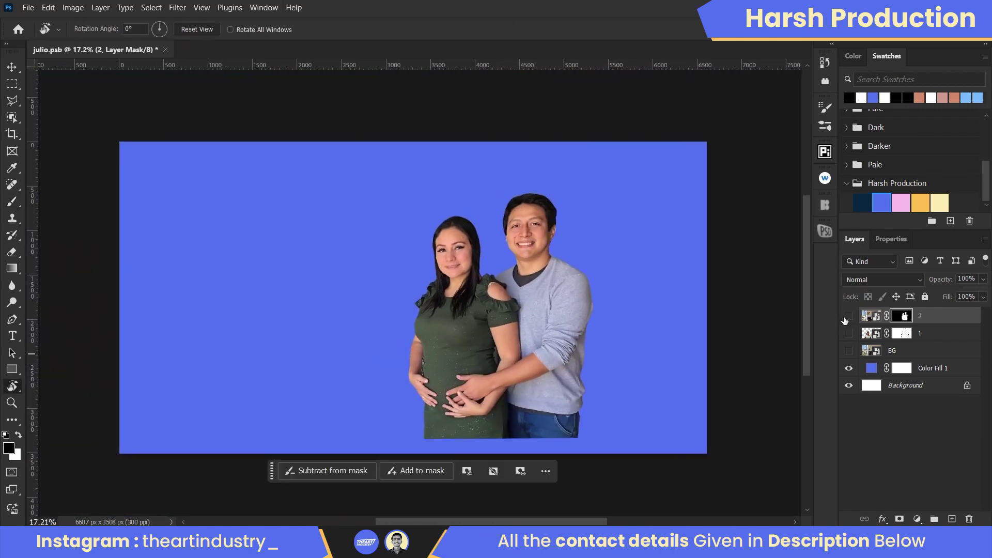
# Hide layer 2 and place photo 3 as a new layer above layer 1
pyautogui.hotkey('alt', '[')
pyautogui.hotkey('ctrl', ',')
pyautogui.hotkey('ctrl', 'v')
# Enlarge and reposition the placed photo 3 so the older couple fills the canvas height from about the thighs up
pyautogui.moveTo(419, 186); pyautogui.dragTo(417, 127)
pyautogui.hotkey('ctrl', '-')
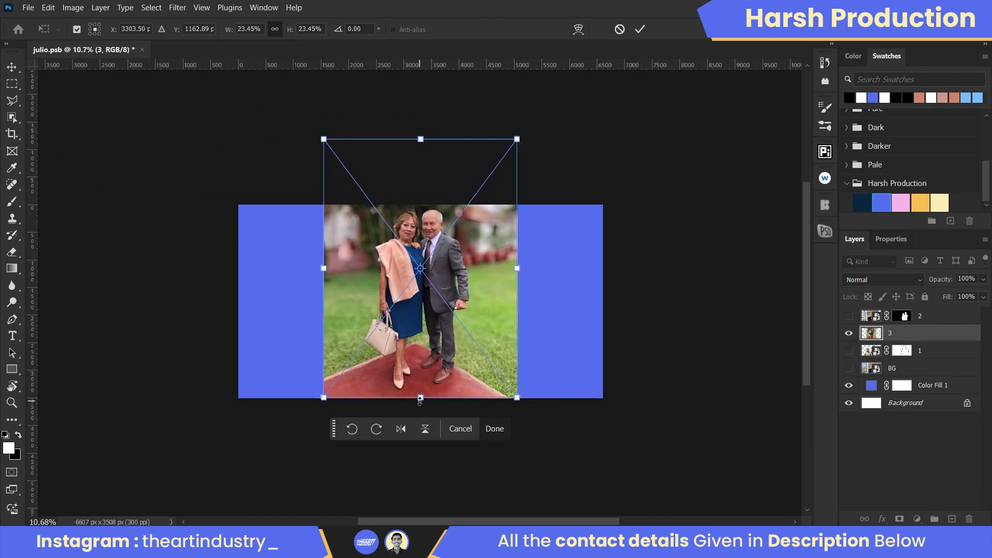
pyautogui.moveTo(402, 410); pyautogui.dragTo(413, 404)
pyautogui.scroll(3, 462, 267)
pyautogui.press('Return')
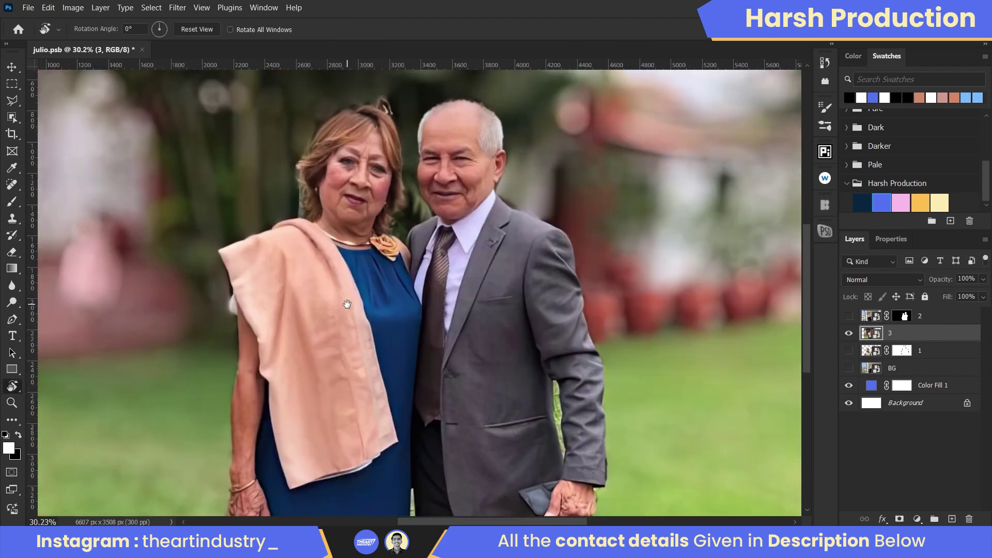
# Trace a Polygonal Lasso outline on layer 3 from the canvas's lower edge up the older woman's arm and around both heads
pyautogui.press('l')
pyautogui.scroll(3, 425, 348)
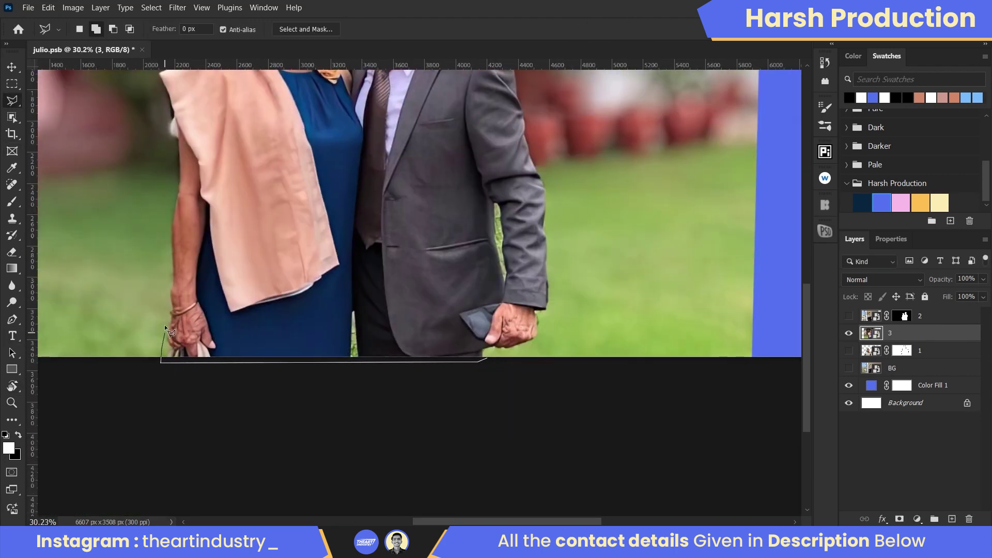
pyautogui.scroll(5, 163, 92)
pyautogui.scroll(2, 125, 248)
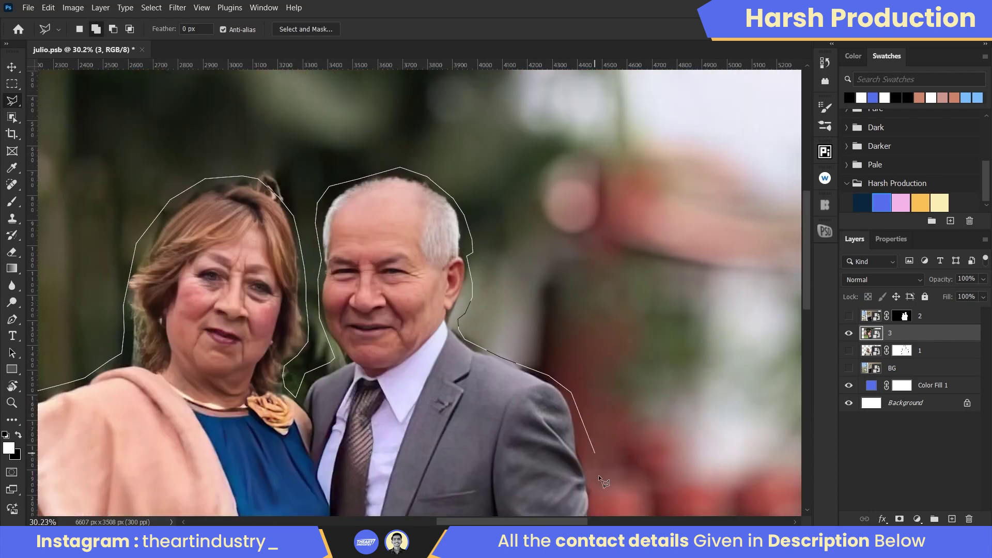
# Complete the lasso outline down the older man's sleeve and hand, and mask layer 3 to the selection
pyautogui.scroll(-3, 599, 476)
pyautogui.click(623, 409)
pyautogui.click(634, 458)
pyautogui.scroll(-3, 630, 491)
pyautogui.click(623, 282)
pyautogui.click(634, 331)
pyautogui.click(630, 416)
pyautogui.click(630, 427)
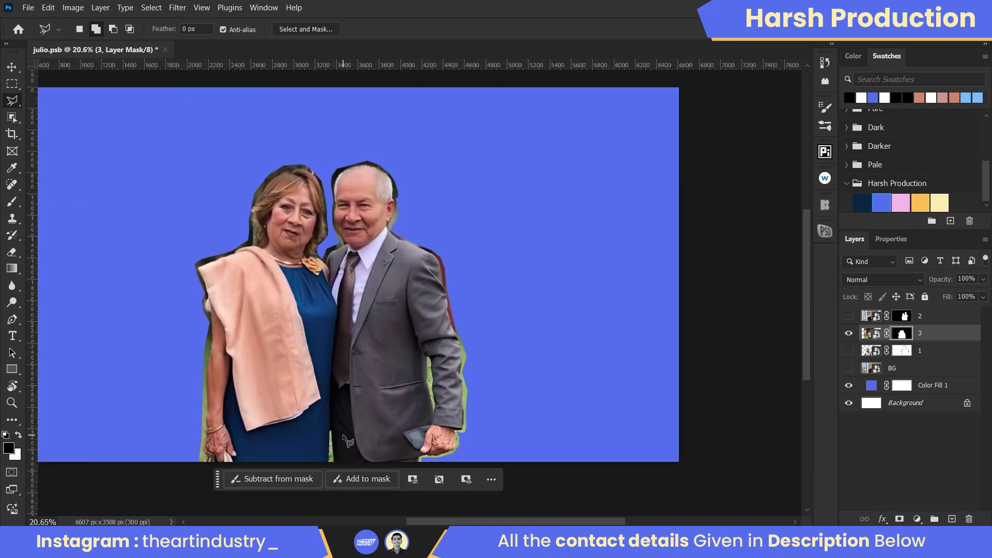
# Brush black on layer 3's mask to remove the green background along the older woman's hand and arm
pyautogui.scroll(10, 268, 361)
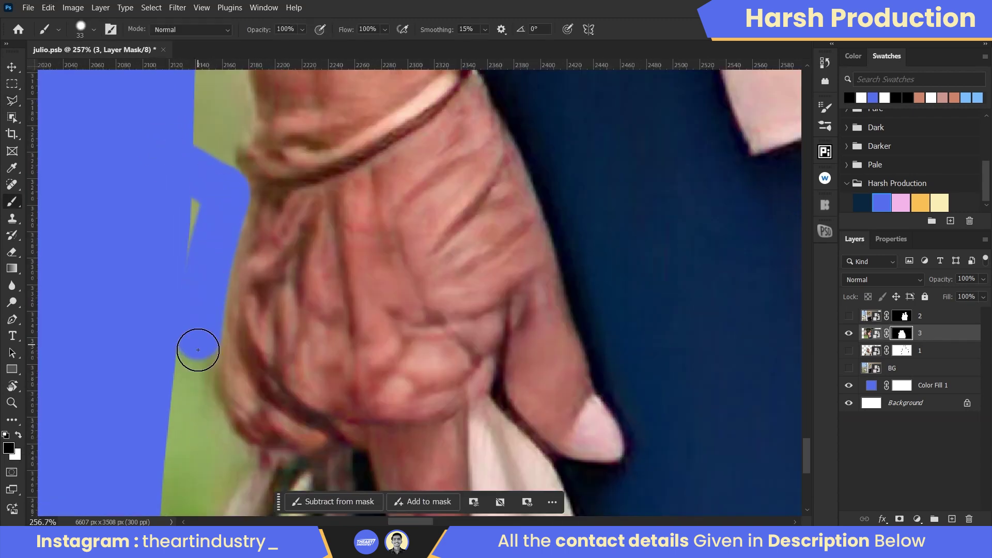
pyautogui.moveTo(197, 350); pyautogui.dragTo(470, 186)
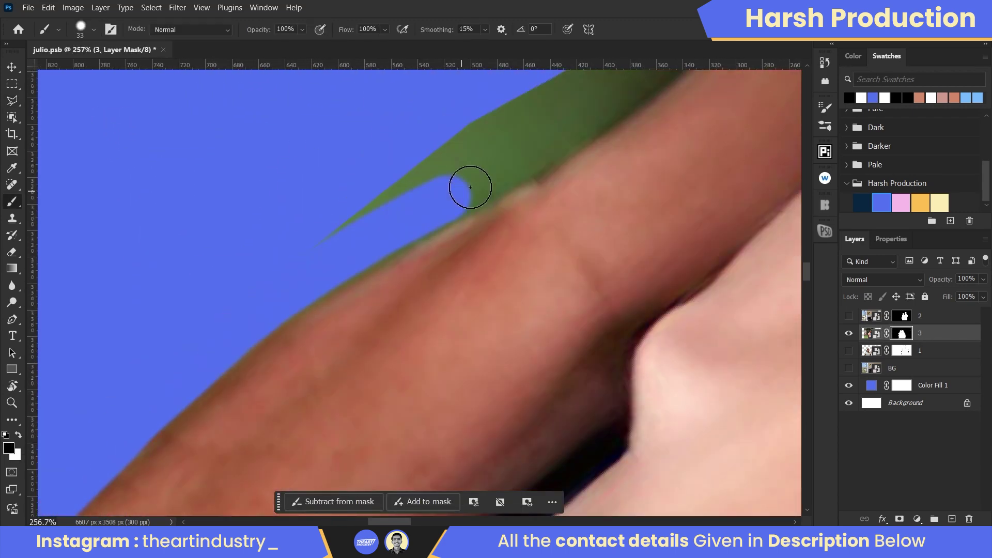
pyautogui.moveTo(150, 402)
pyautogui.mouseDown()
pyautogui.moveTo(304, 354)
pyautogui.moveTo(246, 416)
pyautogui.moveTo(272, 455)
pyautogui.moveTo(412, 294)
pyautogui.moveTo(419, 106)
pyautogui.moveTo(421, 159)
pyautogui.moveTo(505, 210)
pyautogui.moveTo(387, 299)
pyautogui.moveTo(334, 182)
pyautogui.mouseUp()
pyautogui.scroll(-3, 334, 182)
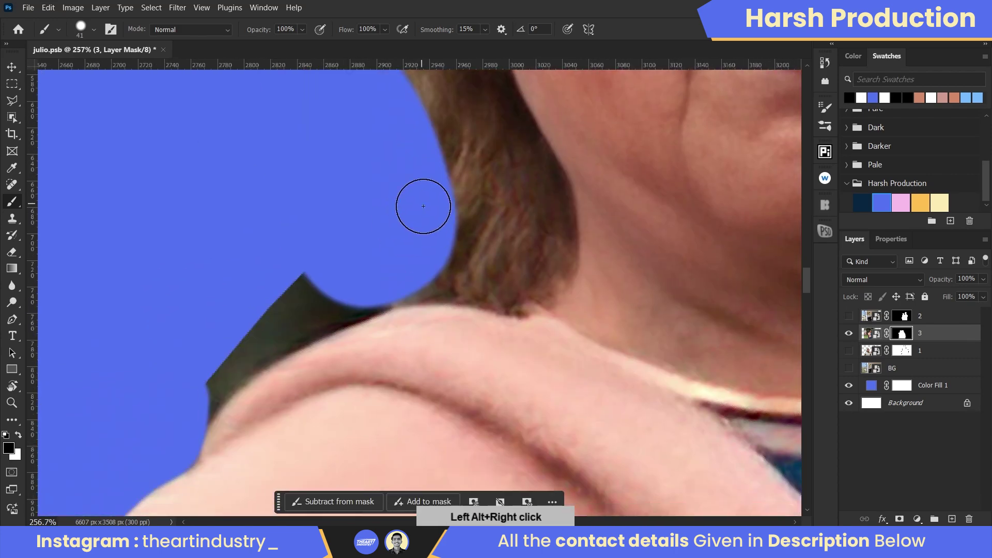
# Mask out the dark background fringe around the older woman's shoulder and hair on layer 3
pyautogui.moveTo(421, 204)
pyautogui.mouseDown()
pyautogui.moveTo(445, 268)
pyautogui.moveTo(683, 279)
pyautogui.moveTo(215, 316)
pyautogui.moveTo(441, 186)
pyautogui.moveTo(278, 313)
pyautogui.mouseUp()
pyautogui.press('r')
pyautogui.moveTo(269, 357)
pyautogui.mouseDown()
pyautogui.moveTo(515, 184)
pyautogui.moveTo(475, 320)
pyautogui.moveTo(414, 350)
pyautogui.moveTo(348, 360)
pyautogui.moveTo(427, 348)
pyautogui.moveTo(403, 374)
pyautogui.moveTo(547, 277)
pyautogui.moveTo(342, 354)
pyautogui.moveTo(438, 267)
pyautogui.moveTo(277, 359)
pyautogui.moveTo(361, 306)
pyautogui.moveTo(315, 293)
pyautogui.moveTo(388, 269)
pyautogui.moveTo(527, 152)
pyautogui.mouseUp()
pyautogui.press('r')
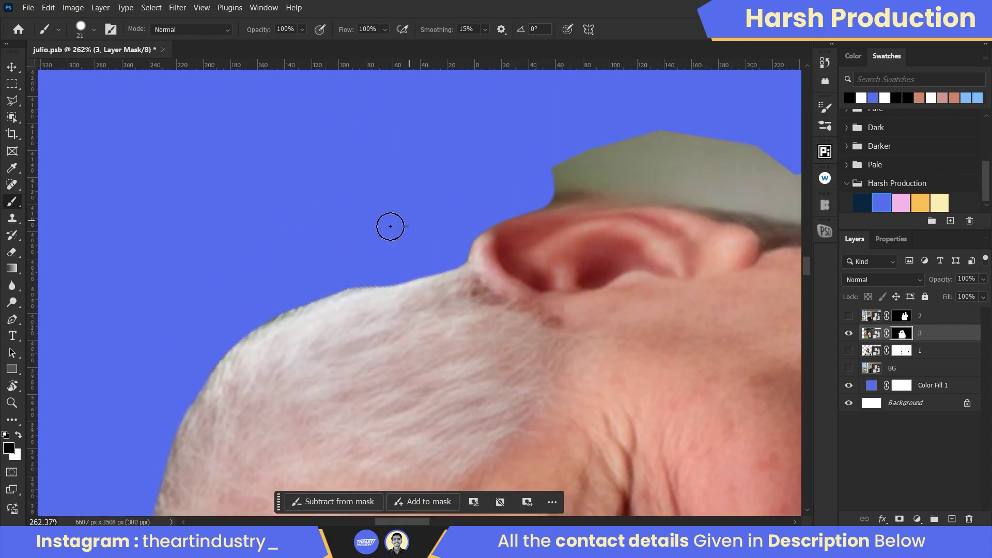
# Mask out the remaining background around the older man's head, ear and suit on layer 3, adjusting the brush size
pyautogui.moveTo(391, 226)
pyautogui.mouseDown()
pyautogui.moveTo(206, 304)
pyautogui.moveTo(253, 411)
pyautogui.moveTo(403, 186)
pyautogui.moveTo(224, 295)
pyautogui.moveTo(675, 129)
pyautogui.moveTo(380, 312)
pyautogui.moveTo(388, 238)
pyautogui.moveTo(290, 290)
pyautogui.moveTo(185, 403)
pyautogui.moveTo(263, 306)
pyautogui.moveTo(429, 235)
pyautogui.mouseUp()
pyautogui.moveTo(428, 236); pyautogui.dragTo(300, 329)
pyautogui.moveTo(458, 215); pyautogui.dragTo(289, 360)
pyautogui.press(']')
pyautogui.press(']')
pyautogui.press(']')
pyautogui.moveTo(290, 360)
pyautogui.mouseDown()
pyautogui.moveTo(345, 295)
pyautogui.moveTo(414, 258)
pyautogui.mouseUp()
pyautogui.scroll(-10, 283, 355)
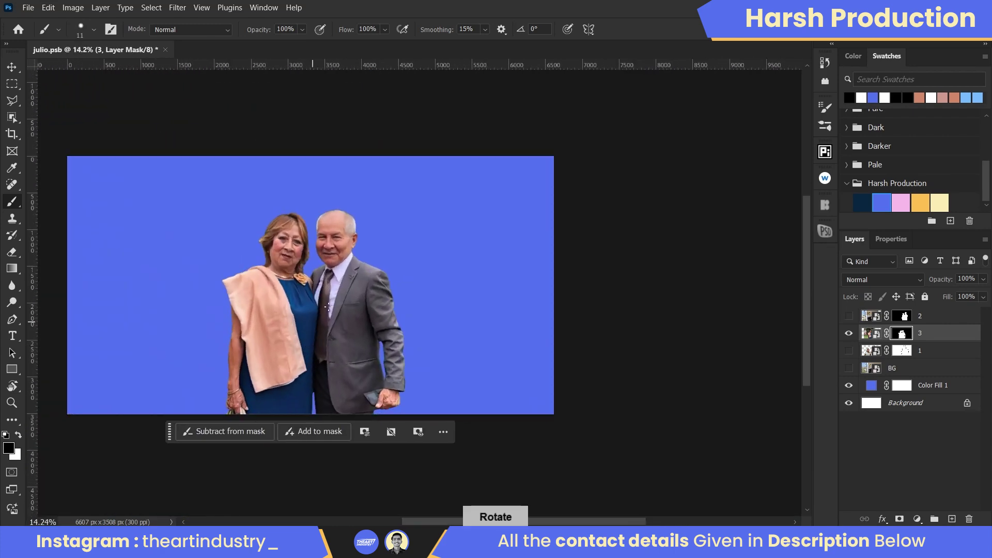
# Hide layer 3 and place photo 4 of the girl as the topmost layer, enlarged to overflow the canvas height
pyautogui.click(849, 333)
pyautogui.moveTo(900, 343); pyautogui.dragTo(899, 310)
pyautogui.hotkey('ctrl', 'v')
pyautogui.scroll(-3, 406, 265)
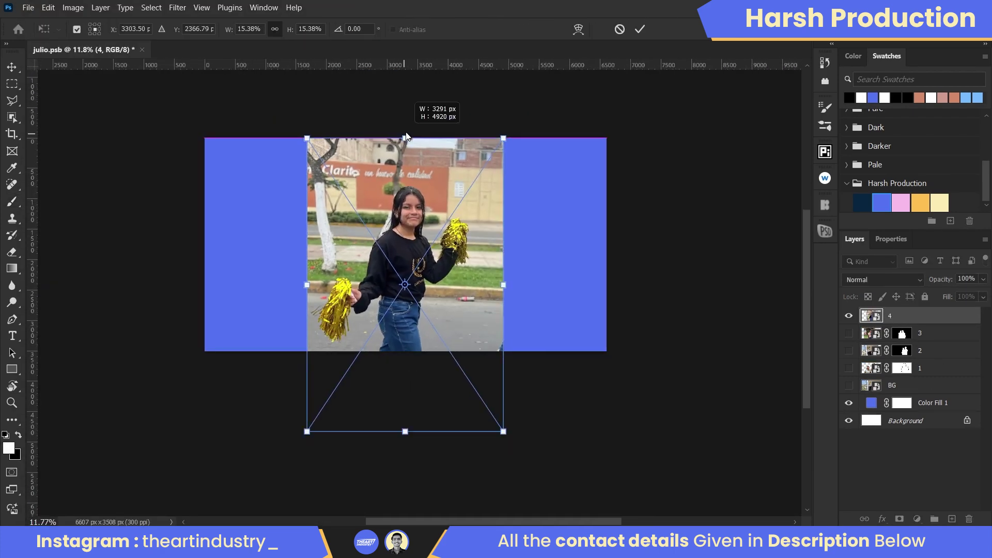
pyautogui.click(643, 29)
# Trace the girl with the Polygonal Lasso, leaving out her pom-poms, and mask layer 4 to the selection
pyautogui.press('l')
pyautogui.scroll(2, 450, 113)
pyautogui.click(422, 213)
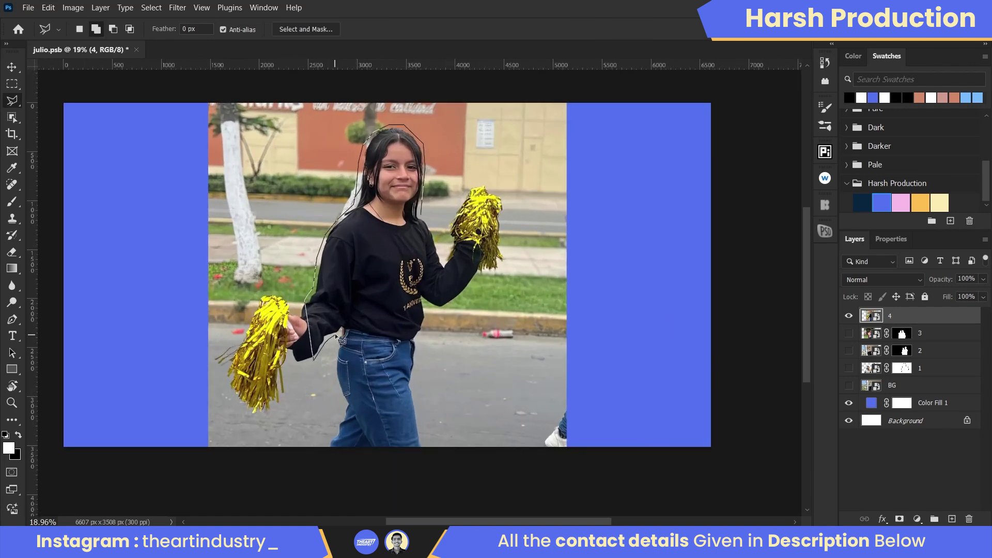
pyautogui.click(388, 471)
# Brush black on layer 4's mask to remove the grey background along the outer edge of the girl's jeans
pyautogui.press('b')
pyautogui.scroll(8, 318, 362)
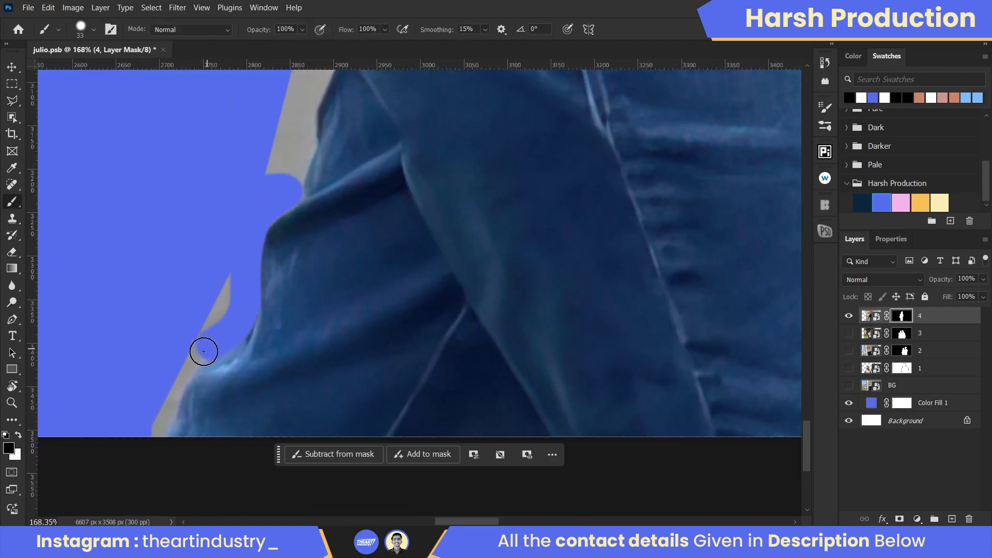
pyautogui.moveTo(204, 352); pyautogui.dragTo(165, 424)
pyautogui.scroll(4, 217, 362)
pyautogui.hscroll(2, 217, 362)
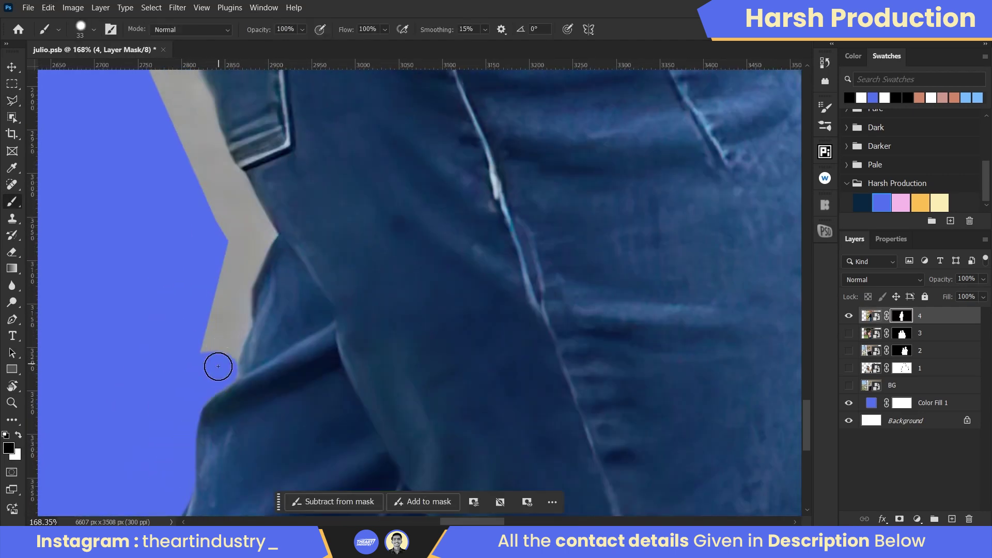
pyautogui.press('r')
pyautogui.moveTo(198, 351)
pyautogui.mouseDown()
pyautogui.moveTo(235, 328)
pyautogui.moveTo(321, 210)
pyautogui.moveTo(416, 253)
pyautogui.mouseUp()
# Mask out the pale background in the gap between the girl's sleeve and the waist of her jeans
pyautogui.press('space')
pyautogui.moveTo(248, 318); pyautogui.dragTo(375, 258)
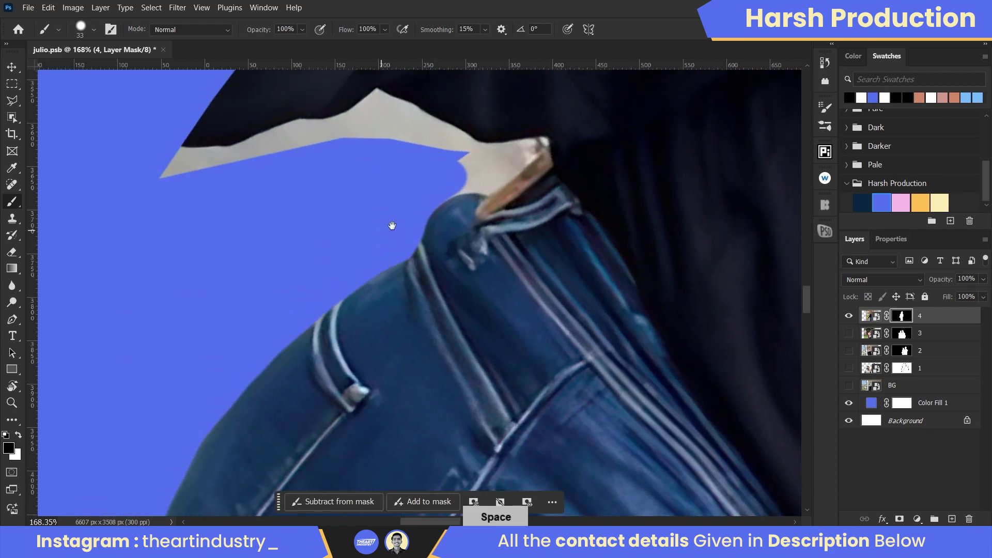
pyautogui.moveTo(393, 226); pyautogui.dragTo(392, 324)
pyautogui.moveTo(374, 389); pyautogui.dragTo(413, 289)
pyautogui.moveTo(444, 282); pyautogui.dragTo(411, 304)
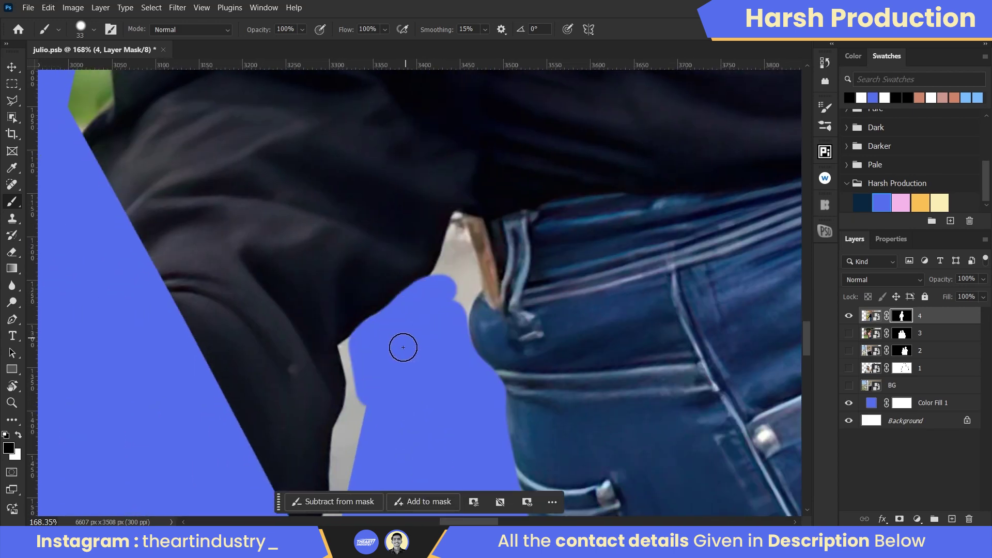
pyautogui.moveTo(403, 347); pyautogui.dragTo(417, 253)
# Clear the remaining background fringe around the girl with a smaller brush and reset the rotated view
pyautogui.keyDown('alt'); pyautogui.rightClick(417, 253); pyautogui.keyUp('alt')
pyautogui.moveTo(395, 371)
pyautogui.mouseDown()
pyautogui.moveTo(62, 414)
pyautogui.moveTo(301, 273)
pyautogui.moveTo(228, 345)
pyautogui.moveTo(463, 200)
pyautogui.moveTo(410, 255)
pyautogui.moveTo(456, 243)
pyautogui.moveTo(465, 228)
pyautogui.moveTo(457, 204)
pyautogui.moveTo(497, 179)
pyautogui.mouseUp()
pyautogui.press('[')
pyautogui.press('[')
pyautogui.hotkey('ctrl', '0')
pyautogui.press('r')
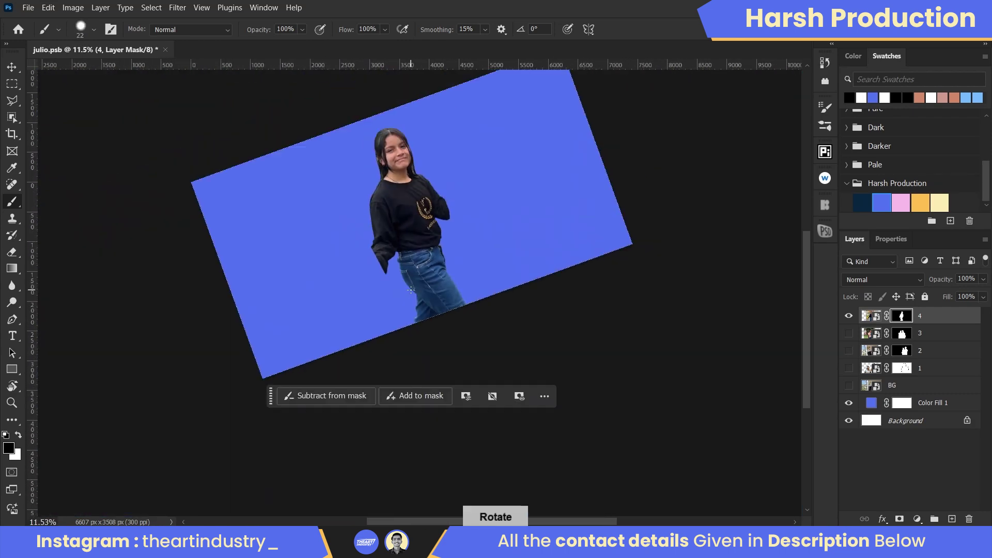
pyautogui.press('Escape')
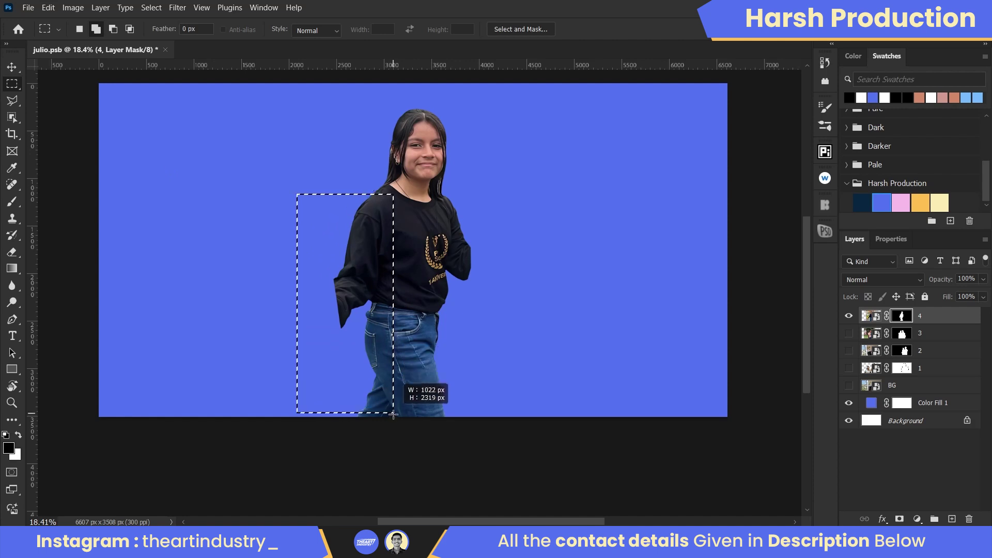
# Run a promptless Generative Fill on a tall rectangle over the girl's cut-off arm and preview the generated variations
pyautogui.click(475, 433)
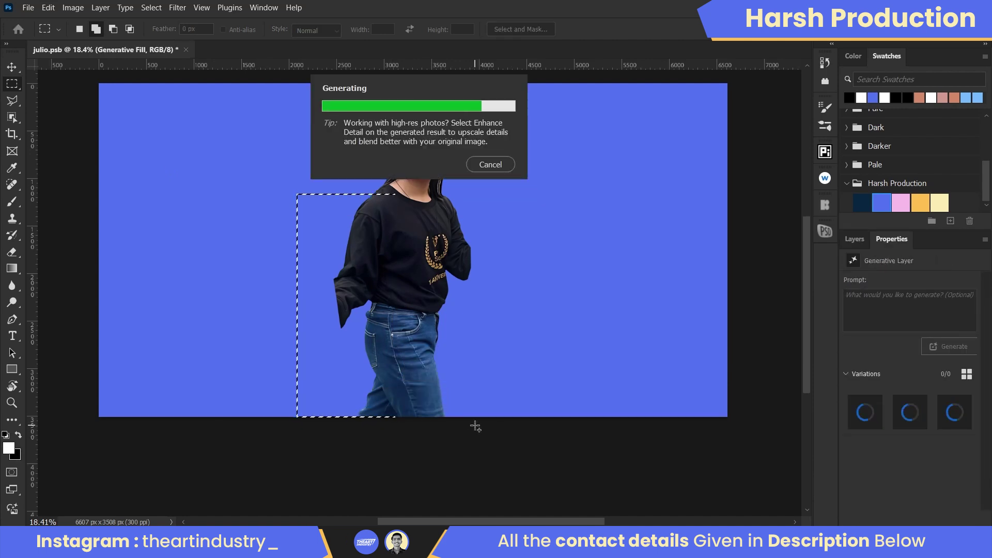
pyautogui.click(910, 412)
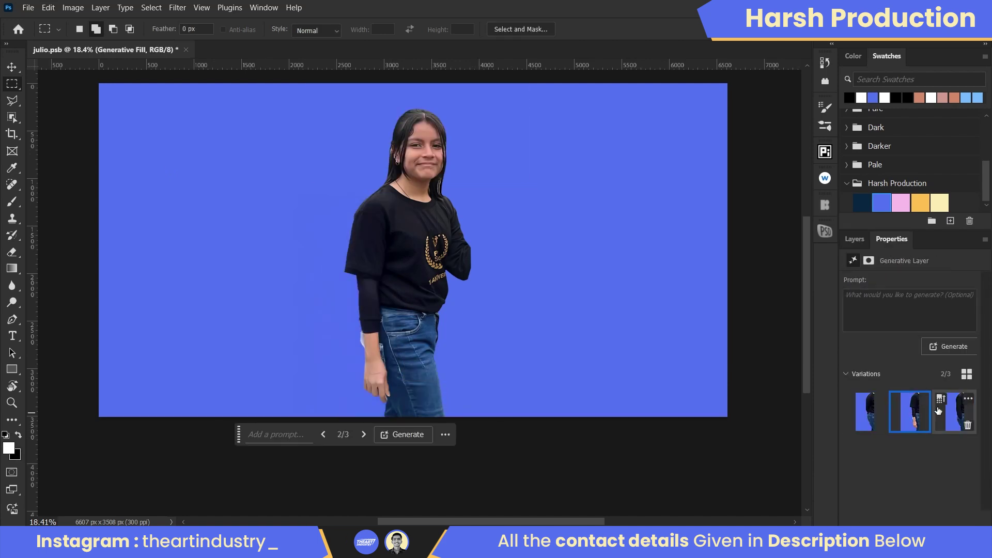
pyautogui.click(854, 239)
# Group the girl's layers as masked group 4 and paint out the leftover blue beside her jeans and shoulder
pyautogui.click(908, 318)
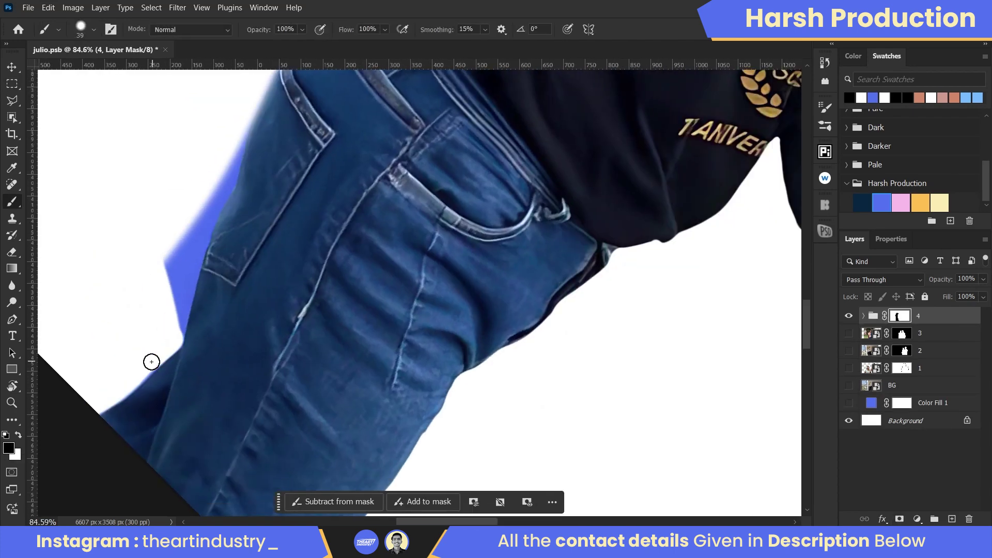
pyautogui.press('space')
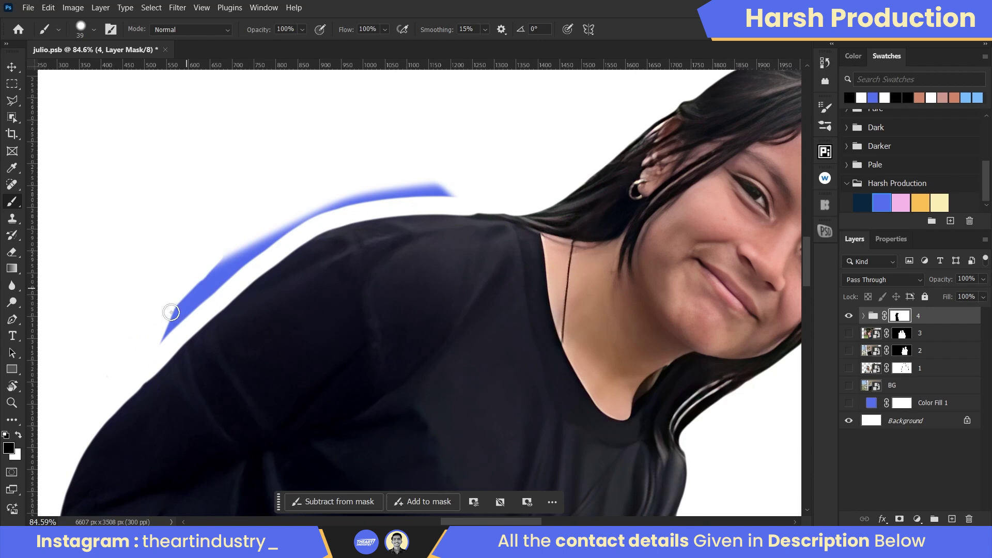
pyautogui.hotkey('ctrl', '0')
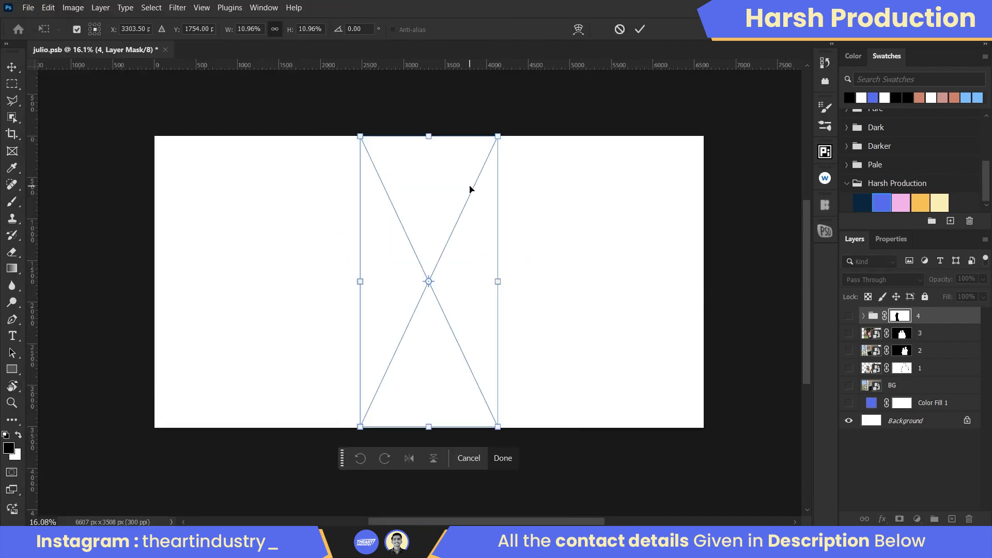
# Hide group 4, place the boy's photo as layer 5, and enlarge and tilt it so he stands upright
pyautogui.moveTo(428, 421); pyautogui.dragTo(428, 469)
pyautogui.moveTo(543, 129); pyautogui.dragTo(565, 135)
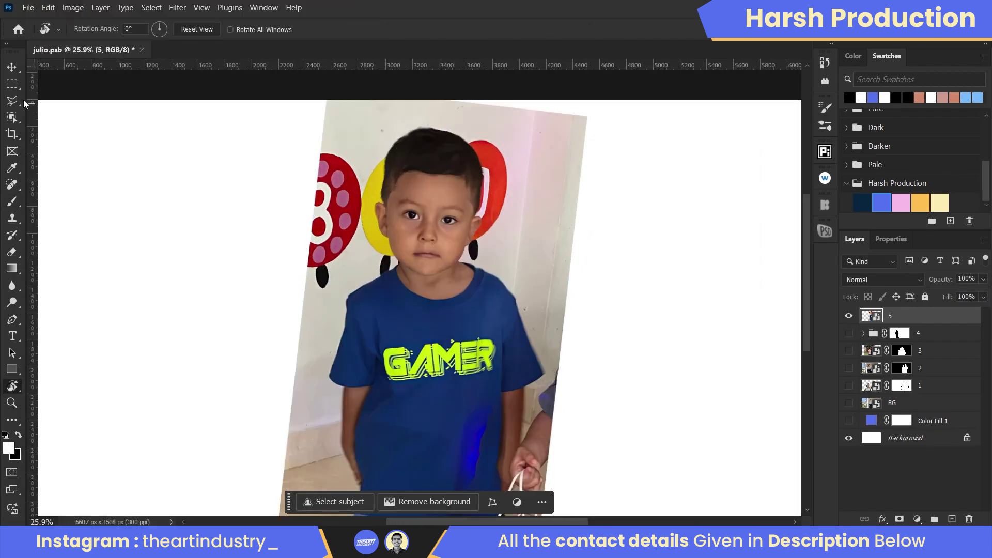
# Trace the boy's head, shoulders and body with the Polygonal Lasso and mask layer 5 to the selection
pyautogui.moveTo(457, 127); pyautogui.dragTo(367, 134)
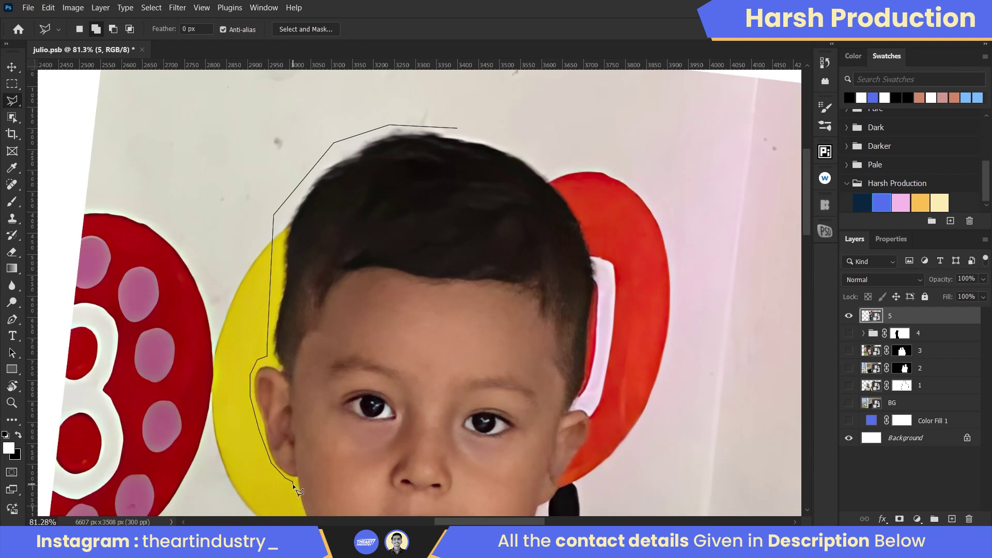
pyautogui.moveTo(293, 484); pyautogui.dragTo(301, 389)
pyautogui.moveTo(317, 444); pyautogui.dragTo(547, 169)
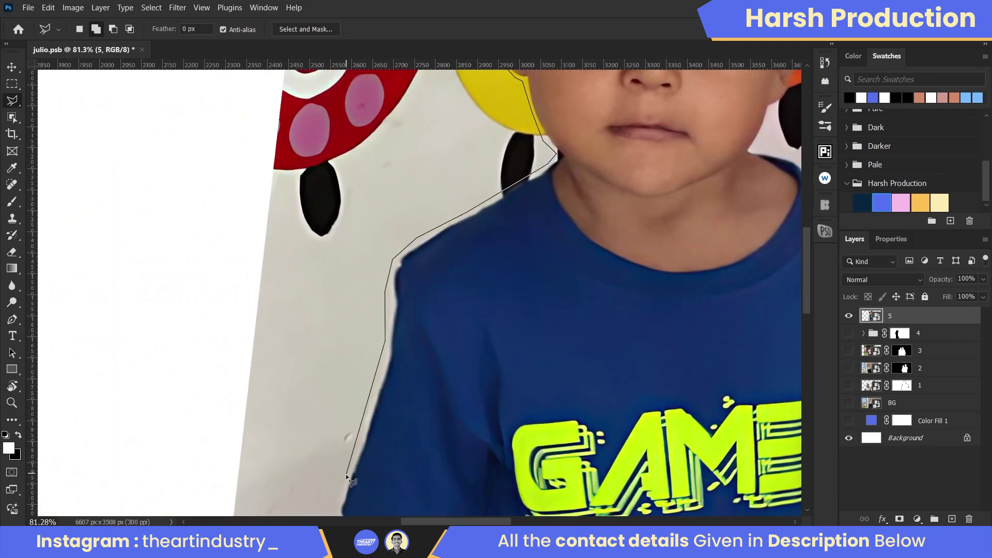
pyautogui.moveTo(347, 477)
pyautogui.mouseDown()
pyautogui.moveTo(341, 175)
pyautogui.moveTo(341, 371)
pyautogui.moveTo(428, 382)
pyautogui.moveTo(389, 411)
pyautogui.moveTo(563, 307)
pyautogui.moveTo(637, 197)
pyautogui.moveTo(724, 451)
pyautogui.moveTo(733, 170)
pyautogui.moveTo(529, 268)
pyautogui.moveTo(260, 10)
pyautogui.moveTo(215, 239)
pyautogui.moveTo(138, 174)
pyautogui.moveTo(194, 443)
pyautogui.moveTo(189, 276)
pyautogui.moveTo(255, 133)
pyautogui.mouseUp()
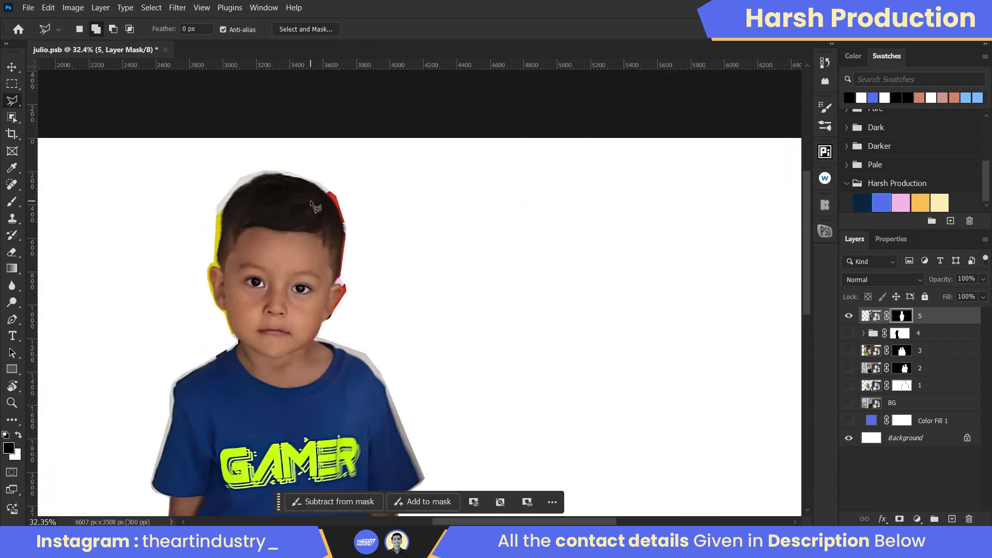
pyautogui.scroll(-2, 385, 341)
pyautogui.scroll(1, 385, 341)
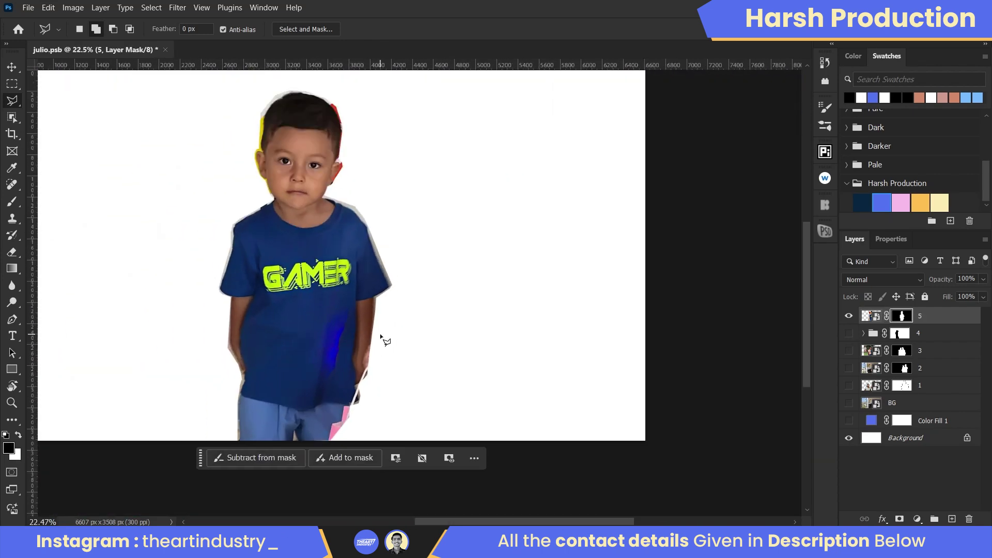
# Show the blue Color Fill 1 and mask out the yellow fringe around the boy's ear and the side of his head
pyautogui.press('b')
pyautogui.press('r')
pyautogui.moveTo(385, 341)
pyautogui.mouseDown()
pyautogui.moveTo(310, 290)
pyautogui.moveTo(310, 269)
pyautogui.moveTo(354, 281)
pyautogui.moveTo(403, 210)
pyautogui.mouseUp()
pyautogui.scroll(5, 279, 262)
pyautogui.press('r')
pyautogui.moveTo(455, 248); pyautogui.dragTo(383, 194)
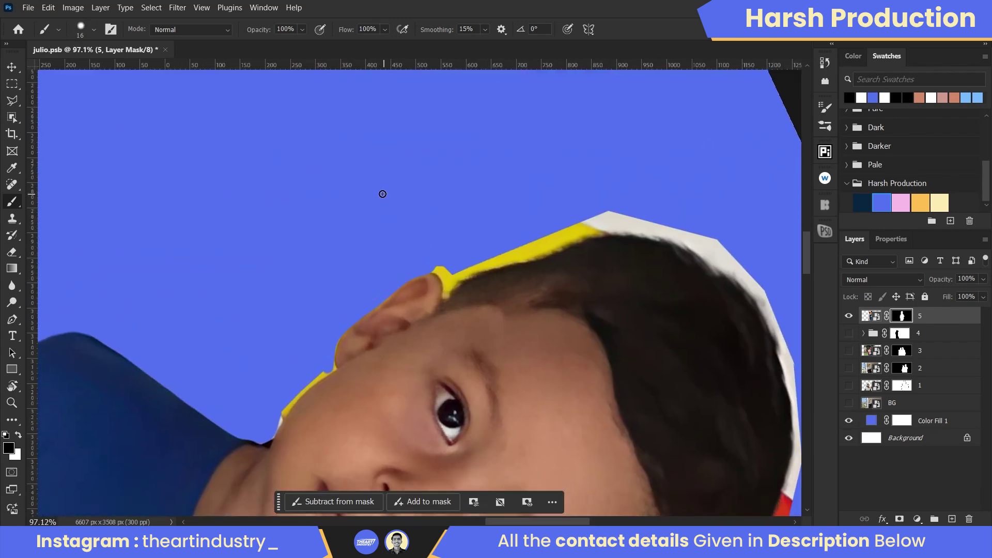
pyautogui.moveTo(332, 367)
pyautogui.mouseDown()
pyautogui.moveTo(288, 339)
pyautogui.moveTo(283, 315)
pyautogui.moveTo(332, 233)
pyautogui.moveTo(492, 189)
pyautogui.mouseUp()
# Clean the rest of the boy's outline on layer 5's mask with a larger brush
pyautogui.press('r')
pyautogui.moveTo(336, 347)
pyautogui.mouseDown()
pyautogui.moveTo(351, 299)
pyautogui.moveTo(423, 328)
pyautogui.moveTo(336, 362)
pyautogui.moveTo(310, 392)
pyautogui.moveTo(346, 331)
pyautogui.moveTo(206, 350)
pyautogui.moveTo(332, 361)
pyautogui.mouseUp()
pyautogui.press('r')
pyautogui.press(']')
pyautogui.press('space')
pyautogui.hotkey('ctrl', '0')
# Rename group 4 as Girl and layer 5 as Boy, and collect the cutouts in a group named Family
pyautogui.click(849, 316)
pyautogui.click(848, 333)
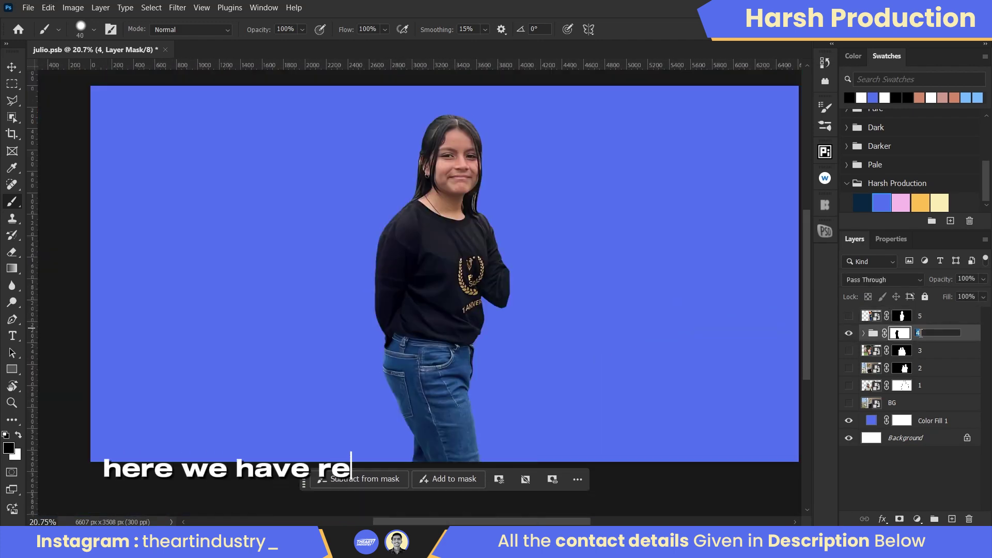
pyautogui.write('l')
pyautogui.doubleClick(921, 316)
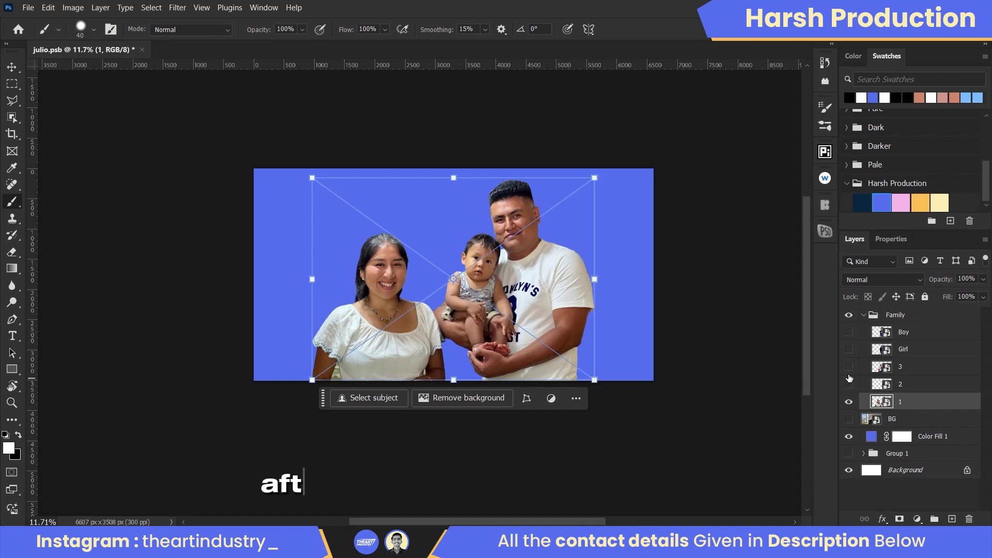
# Scale down layer 1 and move layer 2's couple to the canvas's right edge, with their heads up to the horizontal guide
pyautogui.moveTo(454, 171); pyautogui.dragTo(454, 247)
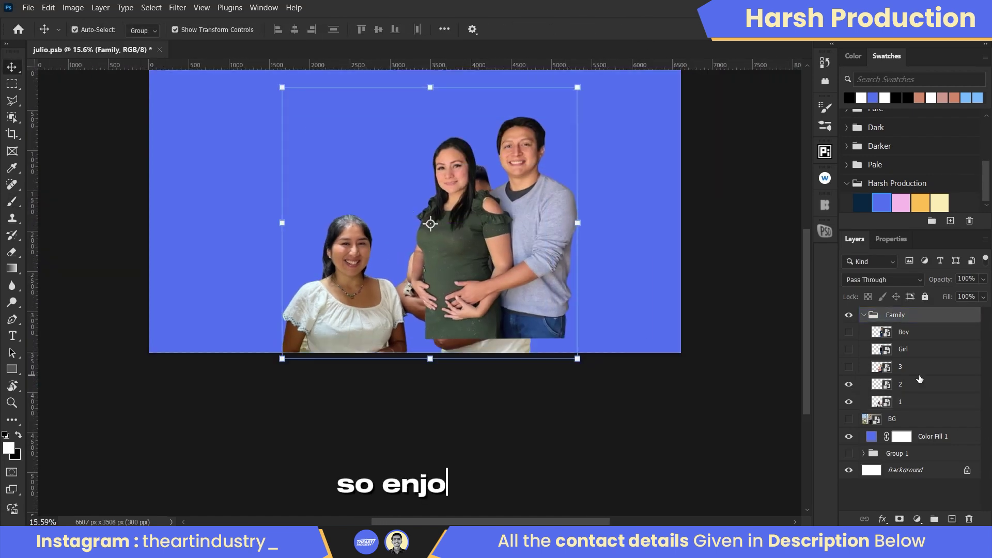
pyautogui.click(900, 384)
pyautogui.hotkey('ctrl', 't')
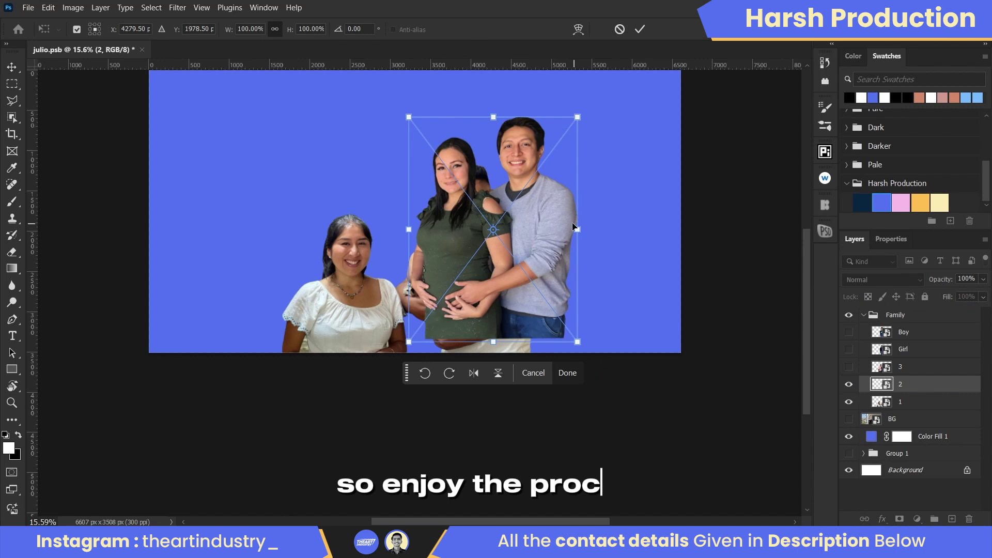
pyautogui.moveTo(546, 227); pyautogui.dragTo(657, 232)
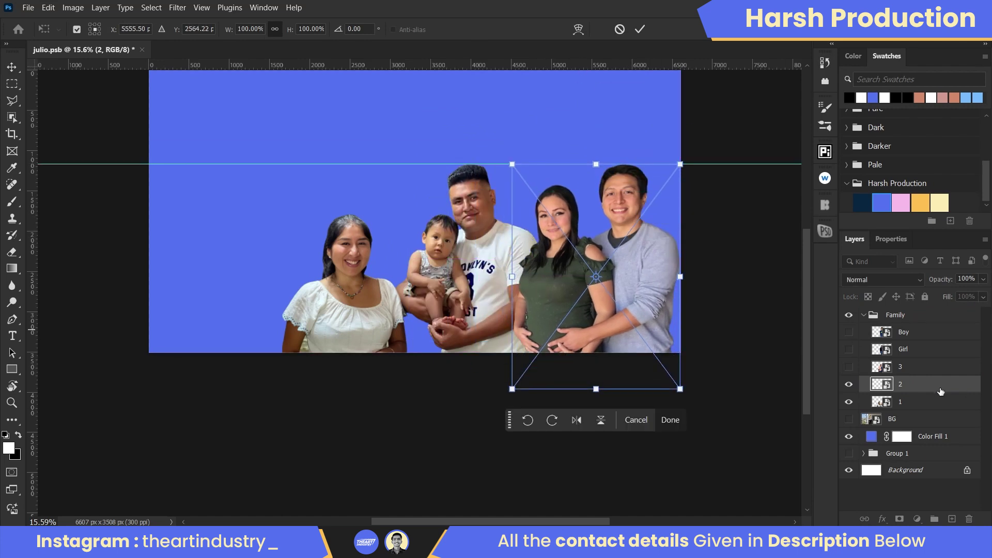
pyautogui.click(670, 393)
# Send layer 2 behind layer 1 and shift the whole Family group sideways on the canvas
pyautogui.hotkey('ctrl', '[')
pyautogui.moveTo(486, 264)
pyautogui.mouseDown()
pyautogui.moveTo(474, 265)
pyautogui.moveTo(488, 265)
pyautogui.mouseUp()
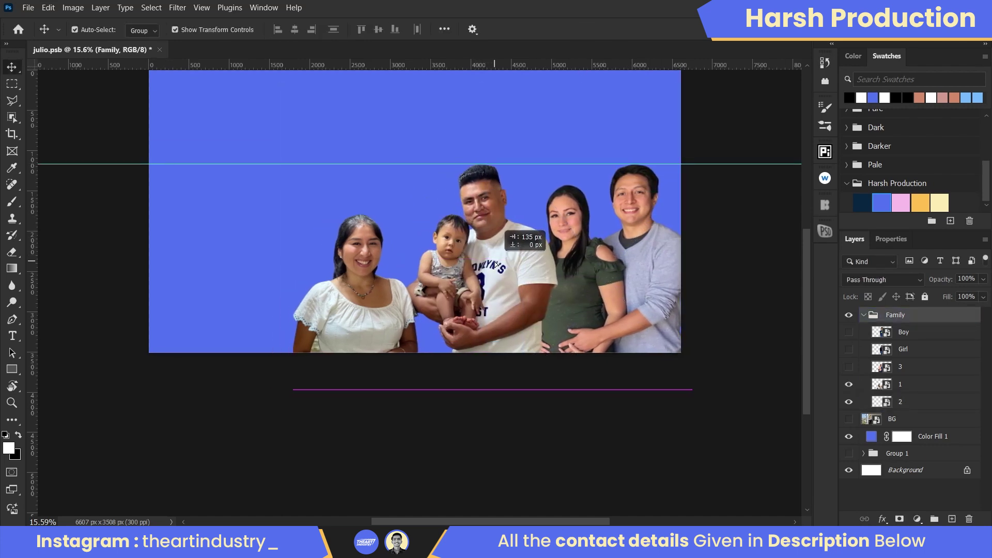
# Try flipping layer 1 and layer 2 horizontally
pyautogui.click(915, 385)
pyautogui.hotkey('ctrl', 't')
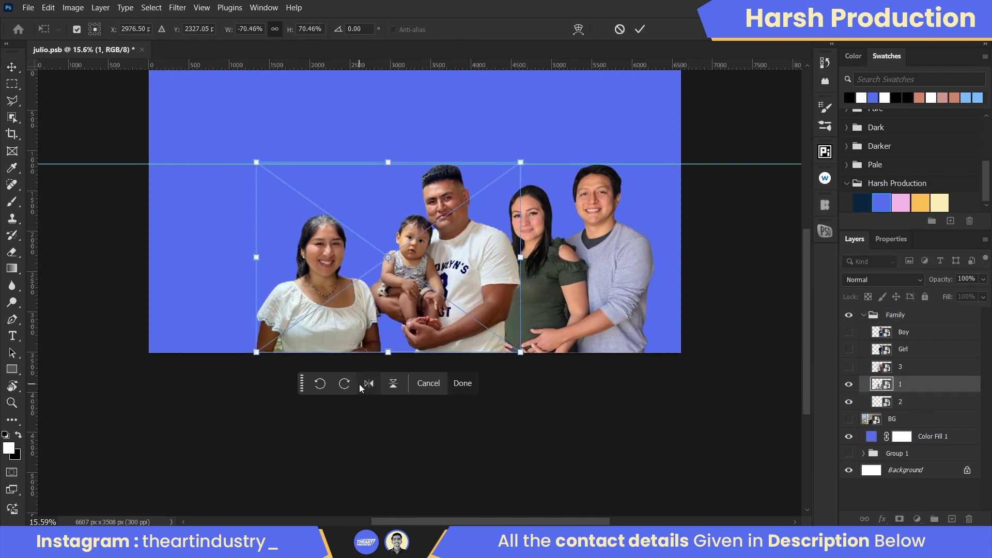
pyautogui.moveTo(425, 301)
pyautogui.mouseDown()
pyautogui.moveTo(347, 300)
pyautogui.moveTo(425, 298)
pyautogui.mouseUp()
pyautogui.press('Return')
pyautogui.click(909, 402)
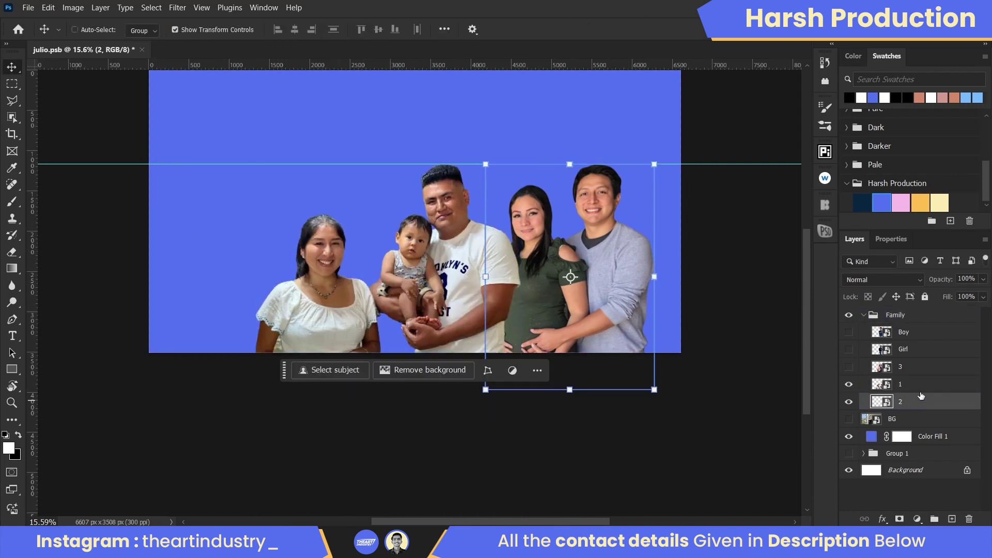
pyautogui.hotkey('ctrl', 't')
pyautogui.click(555, 420)
pyautogui.click(555, 420)
pyautogui.press('Return')
# Nudge layer 2's couple outward, then show layer 3, scale it to 97.71% and place it at the canvas's left edge up to the guide
pyautogui.moveTo(599, 217); pyautogui.dragTo(612, 217)
pyautogui.click(849, 367)
pyautogui.click(910, 366)
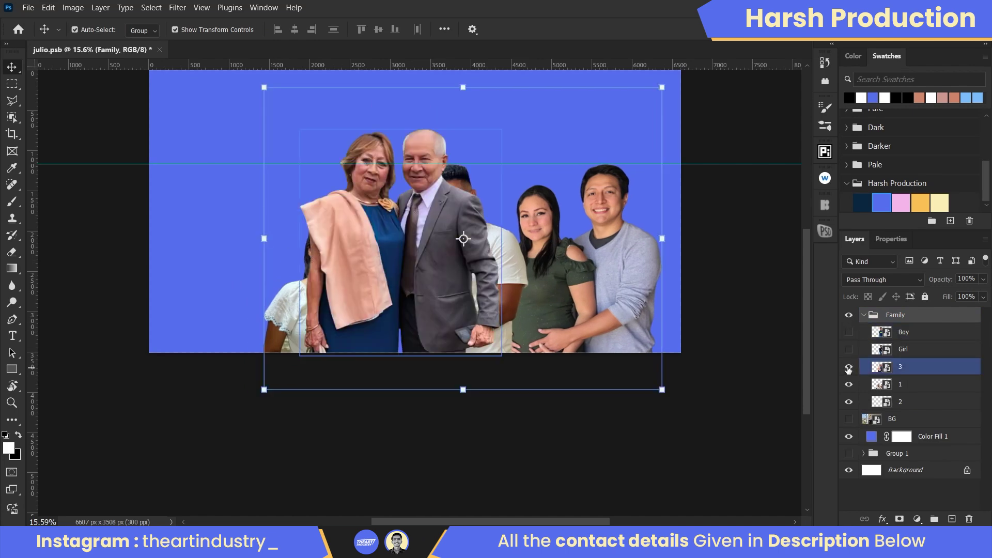
pyautogui.hotkey('ctrl', 't')
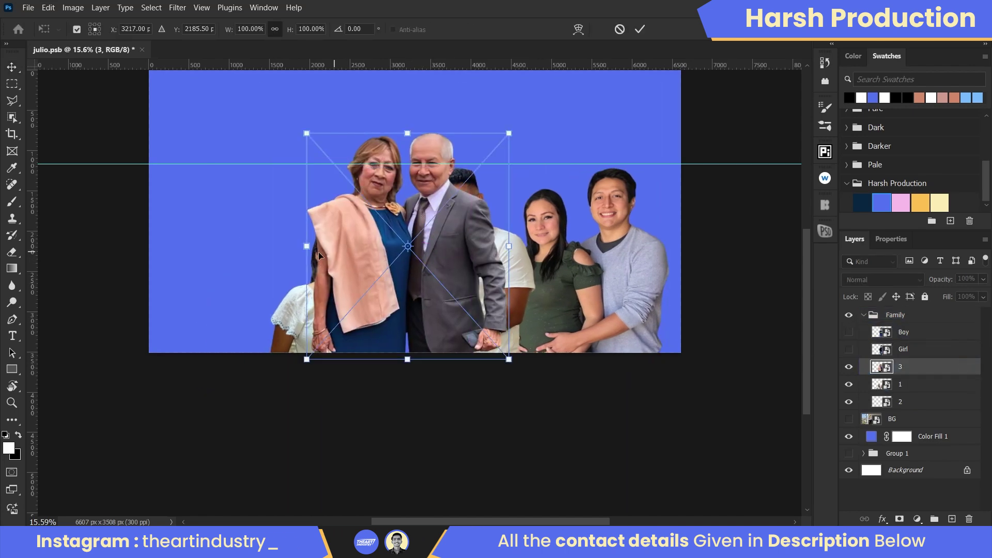
pyautogui.moveTo(319, 252); pyautogui.dragTo(176, 279)
pyautogui.scroll(-1, 176, 279)
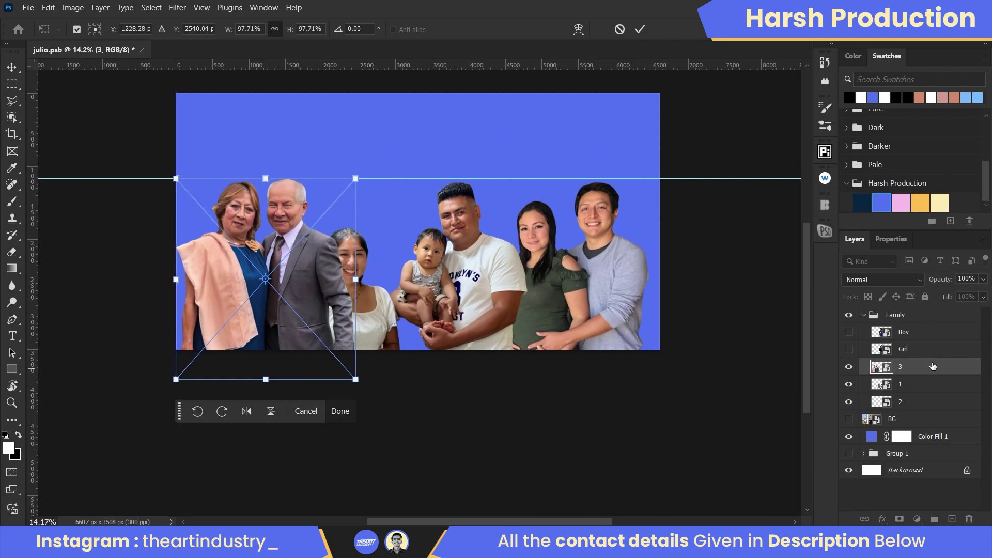
# Send layer 3 behind layer 1 in the layer order
pyautogui.moveTo(933, 366); pyautogui.dragTo(930, 394)
pyautogui.scroll(1, 345, 268)
pyautogui.moveTo(281, 232); pyautogui.dragTo(287, 232)
pyautogui.hotkey('ctrl', 'z')
pyautogui.hotkey('ctrl', 'z')
pyautogui.hotkey('ctrl', 'z')
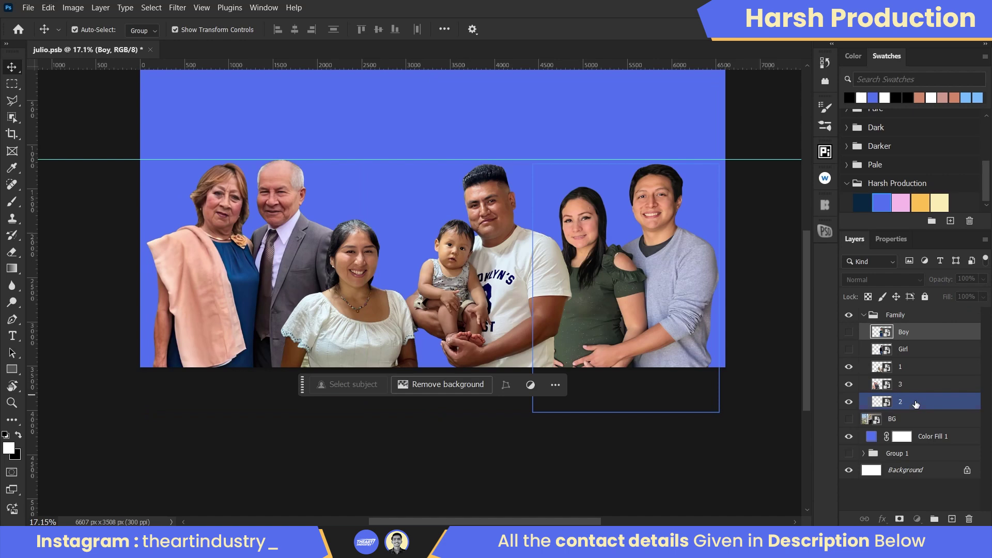
# Duplicate layer 1, name the copy White Dres Aunty, and add a layer mask to the original layer 1
pyautogui.scroll(-2, 507, 309)
pyautogui.click(507, 309)
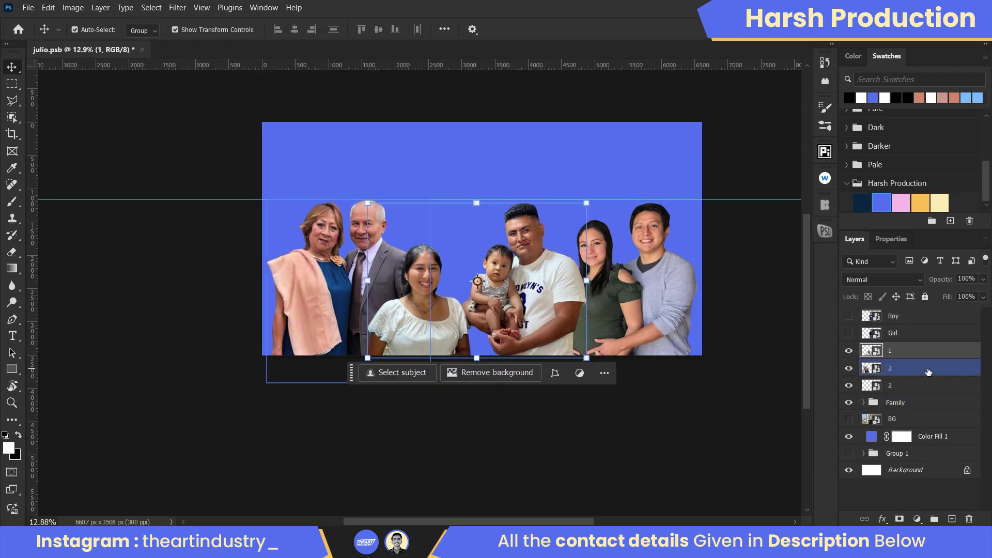
pyautogui.hotkey('ctrl', '+')
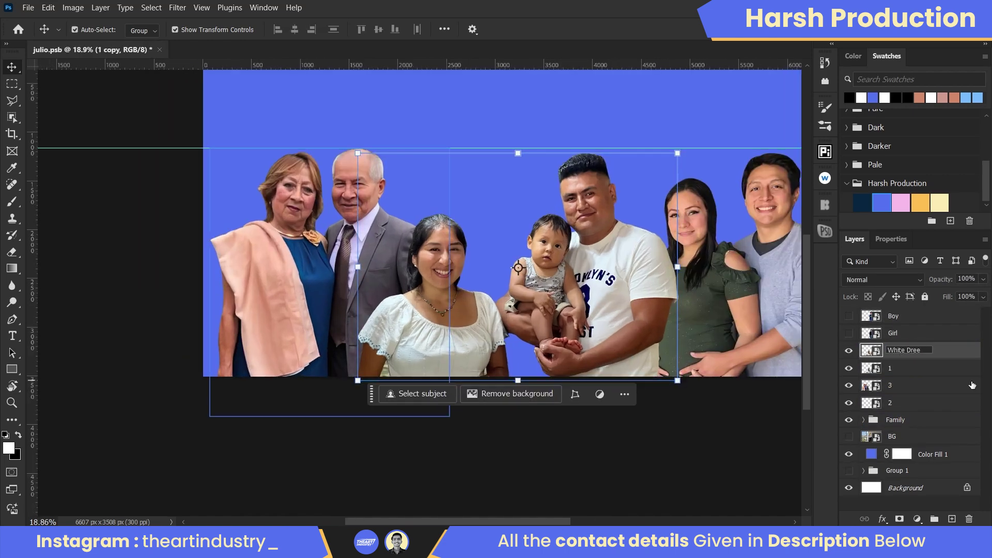
pyautogui.click(930, 368)
pyautogui.click(900, 519)
pyautogui.hotkey('ctrl', '+')
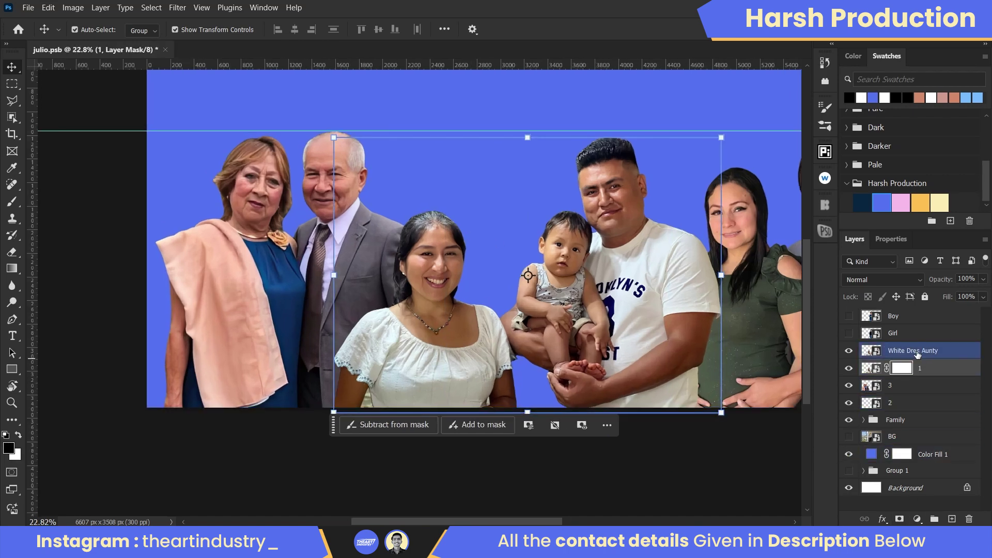
# Hide White Dres Aunty and paint the woman in the white dress out of layer 1 on its mask
pyautogui.click(881, 372)
pyautogui.press('b')
pyautogui.press('x')
pyautogui.click(848, 350)
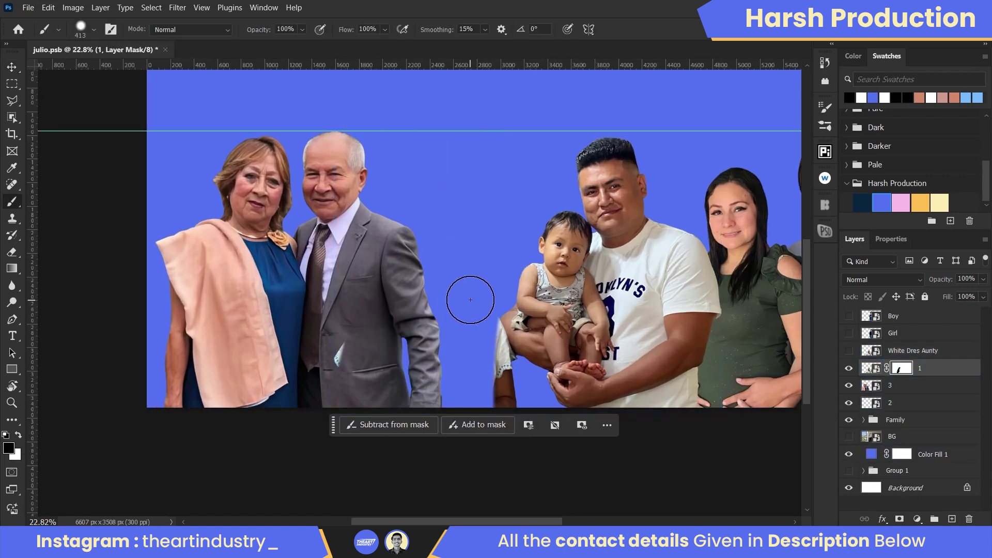
pyautogui.scroll(3, 469, 299)
pyautogui.moveTo(425, 222); pyautogui.dragTo(510, 243)
pyautogui.keyDown('alt'); pyautogui.rightClick(509, 243); pyautogui.keyUp('alt')
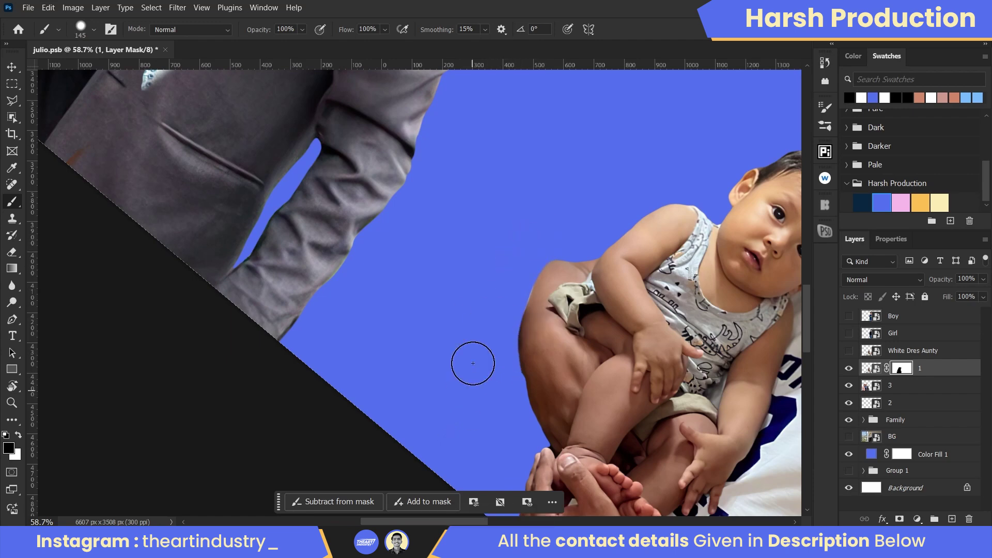
pyautogui.scroll(-5, 511, 333)
pyautogui.click(902, 403)
pyautogui.hotkey('ctrl', 't')
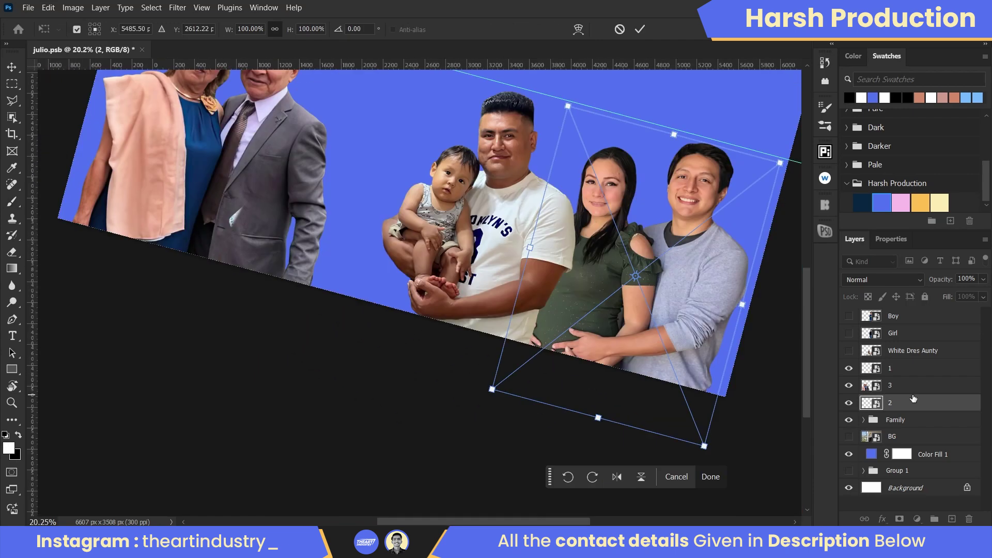
pyautogui.press('Escape')
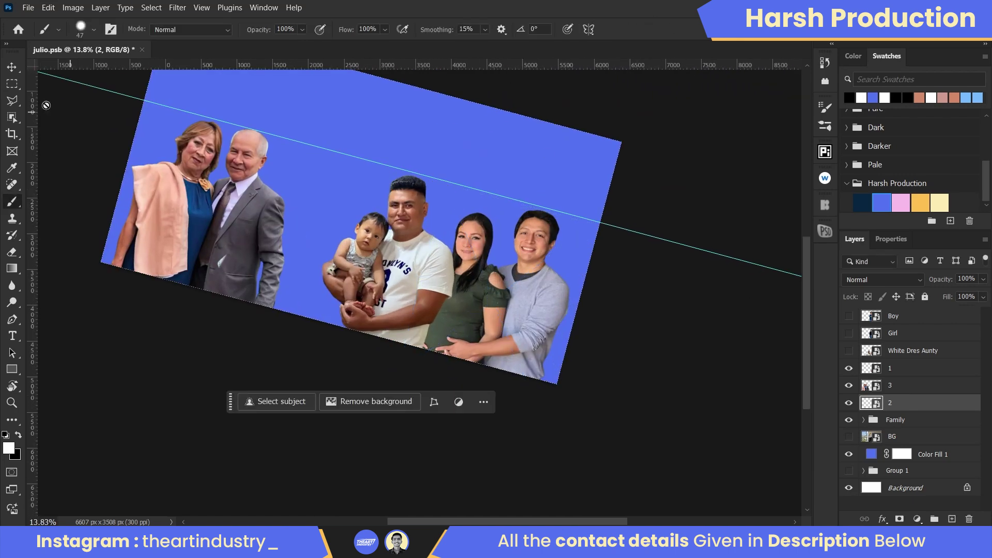
# Reset the canvas rotation and show only White Dres Aunty from the family layers, giving it a new layer mask
pyautogui.press('r')
pyautogui.press('Escape')
pyautogui.hotkey('ctrl', '0')
pyautogui.click(849, 350)
pyautogui.click(909, 350)
pyautogui.click(899, 519)
pyautogui.click(848, 368)
pyautogui.moveTo(848, 385); pyautogui.dragTo(849, 402)
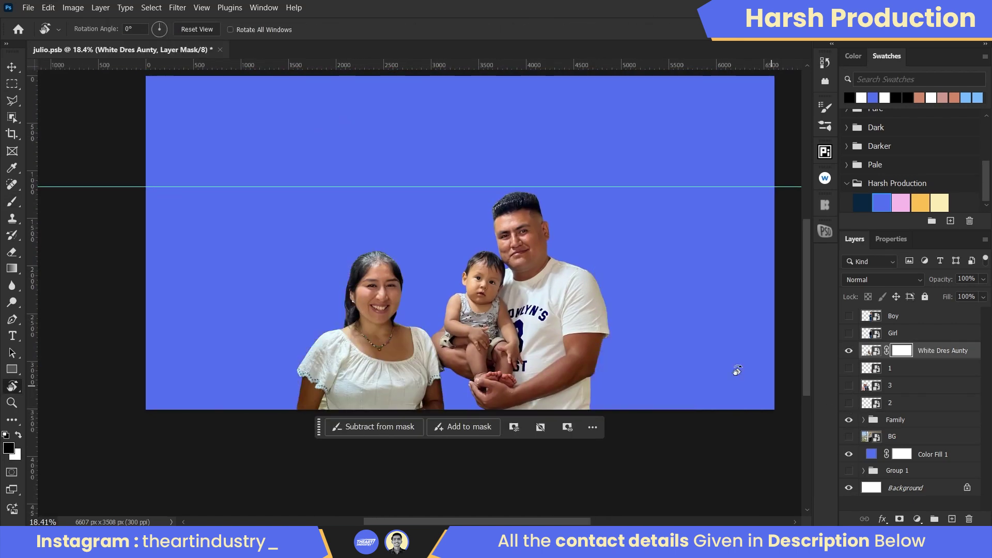
# Paint the man and the baby out of White Dres Aunty on its layer mask
pyautogui.press('b')
pyautogui.scroll(1, 732, 367)
pyautogui.moveTo(465, 290); pyautogui.dragTo(313, 376)
pyautogui.scroll(-2, 571, 237)
pyautogui.press('r')
pyautogui.moveTo(572, 237); pyautogui.dragTo(385, 262)
pyautogui.scroll(5, 386, 261)
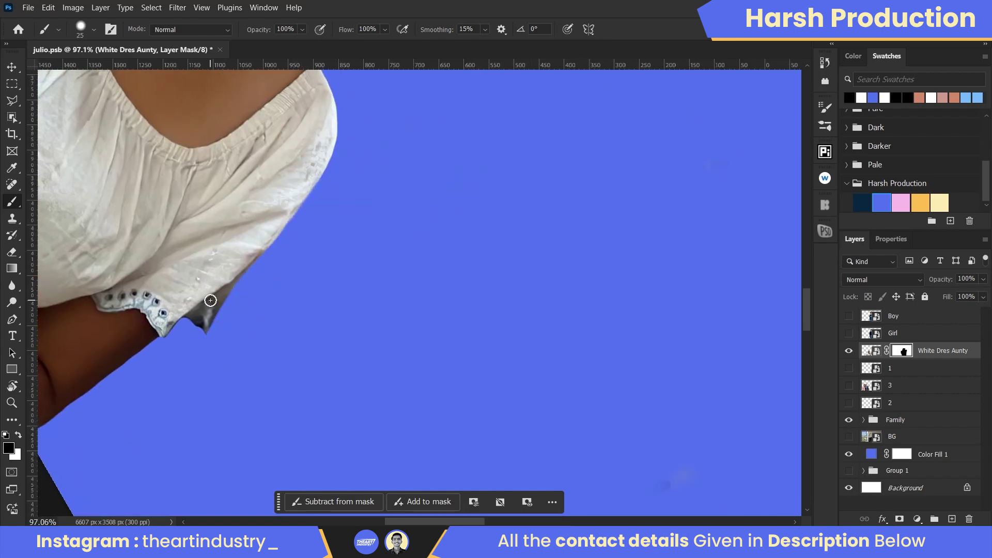
# Clean up the mask edge around the woman's white sleeve and arm with a small brush
pyautogui.press('r')
pyautogui.moveTo(210, 301); pyautogui.dragTo(173, 441)
pyautogui.scroll(2, 173, 441)
pyautogui.press('r')
pyautogui.scroll(-4, 244, 284)
pyautogui.moveTo(244, 284); pyautogui.dragTo(505, 315)
pyautogui.scroll(-2, 436, 383)
pyautogui.scroll(3, 436, 382)
pyautogui.scroll(-2, 435, 383)
# Hide White Dres Aunty, show layers 1 and 3, and move the man with the baby beside the grandfather
pyautogui.click(849, 368)
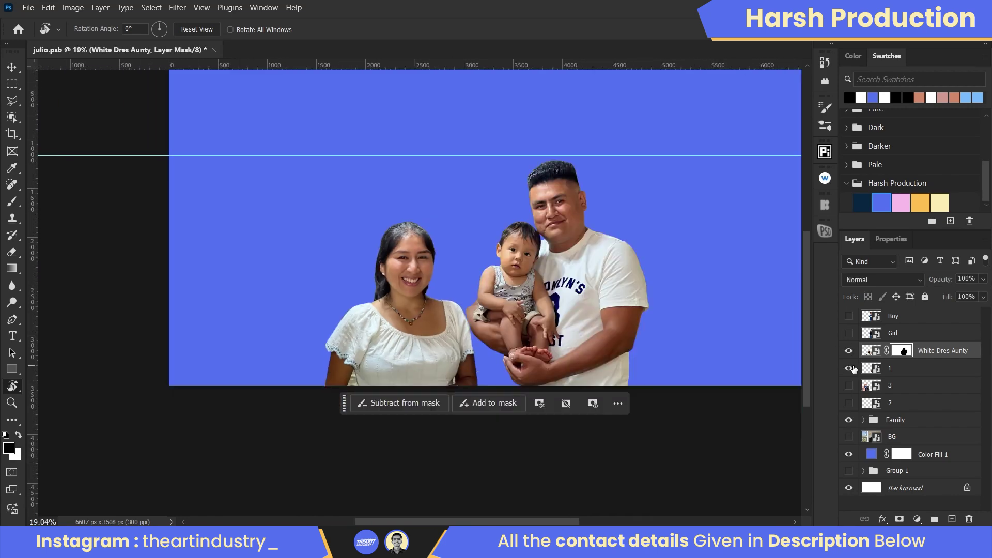
pyautogui.click(849, 367)
pyautogui.click(849, 385)
pyautogui.click(849, 351)
pyautogui.click(849, 368)
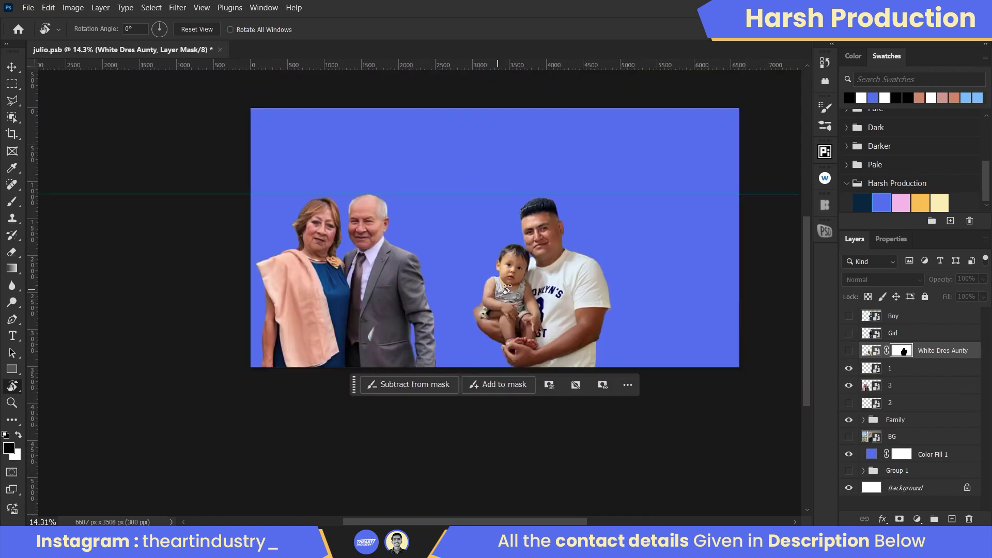
pyautogui.press('v')
pyautogui.moveTo(555, 282); pyautogui.dragTo(470, 284)
# Mask layer 1 to a rectangular selection around the man and the baby
pyautogui.press('m')
pyautogui.moveTo(382, 184)
pyautogui.mouseDown()
pyautogui.moveTo(526, 396)
pyautogui.moveTo(528, 374)
pyautogui.mouseUp()
pyautogui.click(899, 519)
pyautogui.scroll(-2, 497, 237)
# Show layer 2 and move its couple next to the man with the baby
pyautogui.click(849, 403)
pyautogui.click(890, 403)
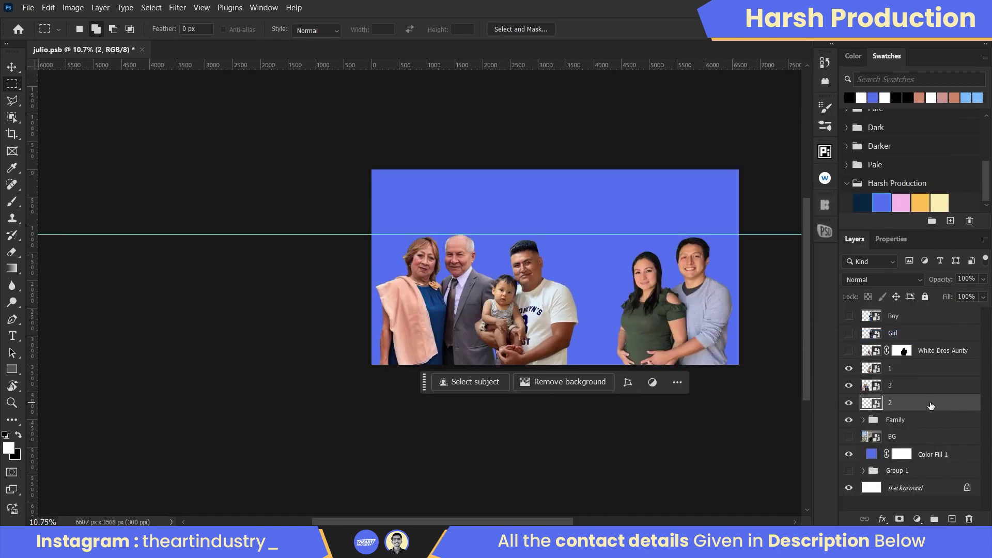
pyautogui.hotkey('ctrl', 't')
pyautogui.moveTo(687, 326); pyautogui.dragTo(626, 330)
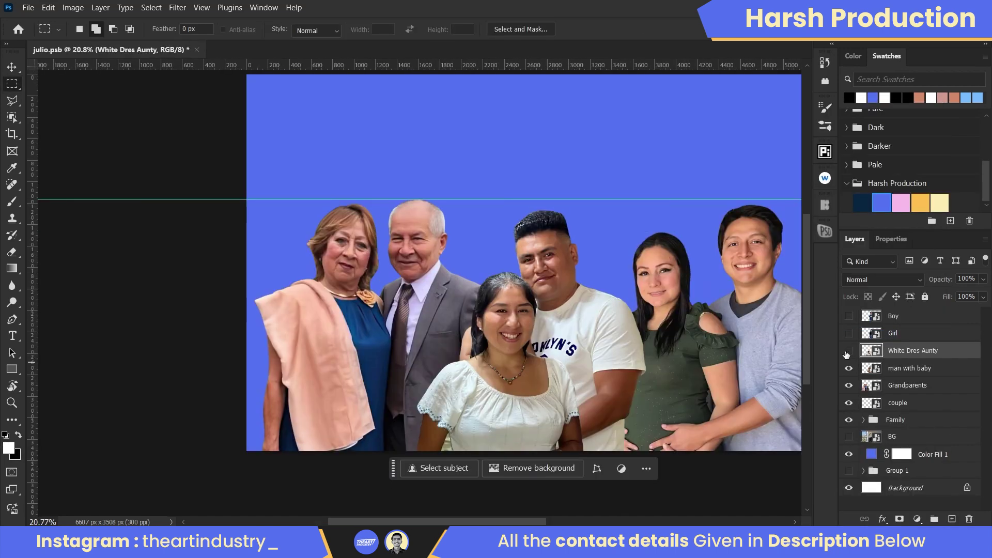
# Move the man with baby, Grandparents and couple layers together to the canvas's right edge
pyautogui.scroll(-2, 606, 320)
pyautogui.moveTo(404, 279); pyautogui.dragTo(471, 280)
pyautogui.scroll(2, 471, 279)
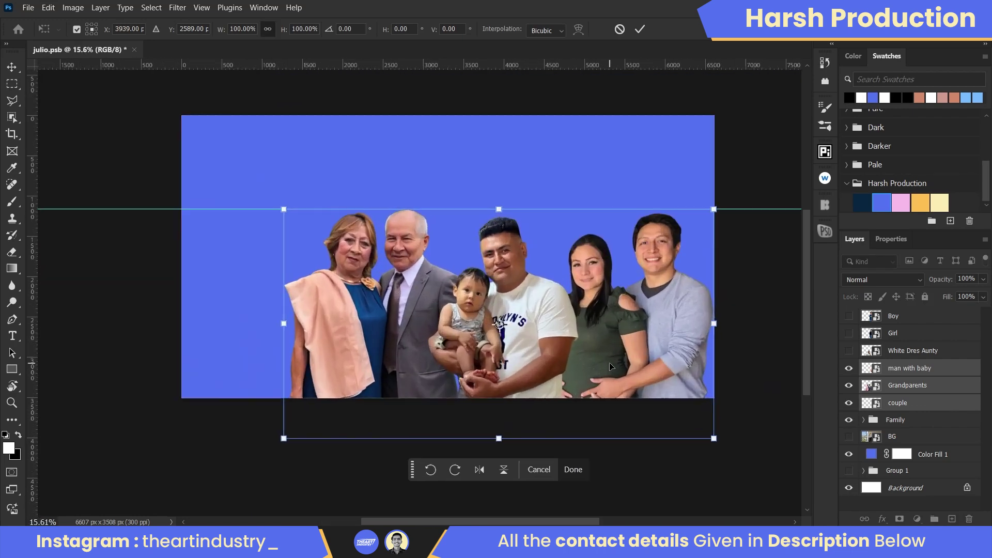
pyautogui.scroll(-1, 441, 325)
pyautogui.scroll(2, 441, 325)
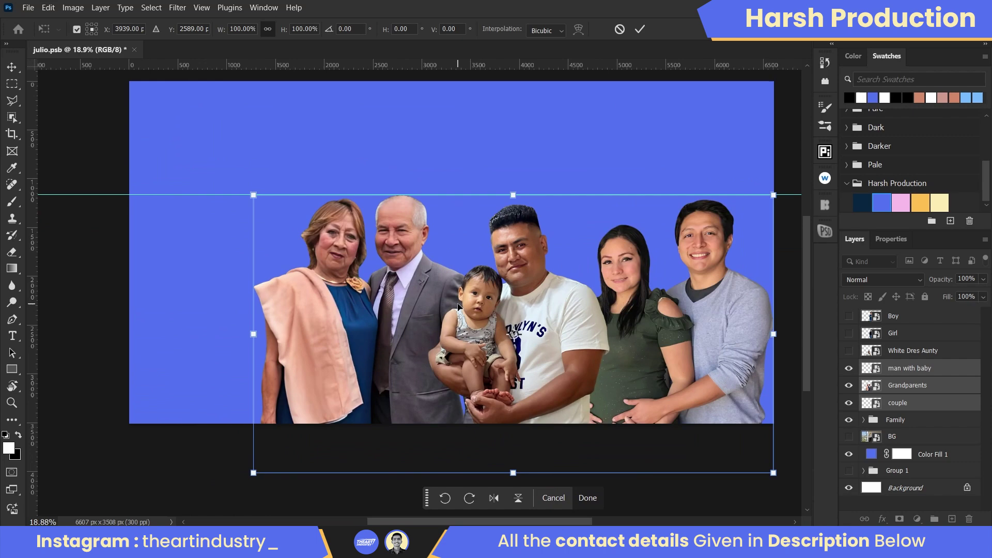
pyautogui.press('Return')
# Show the Girl layer and place her beside the grandmother with her head up to the guide
pyautogui.scroll(-1, 472, 305)
pyautogui.click(849, 333)
pyautogui.click(910, 333)
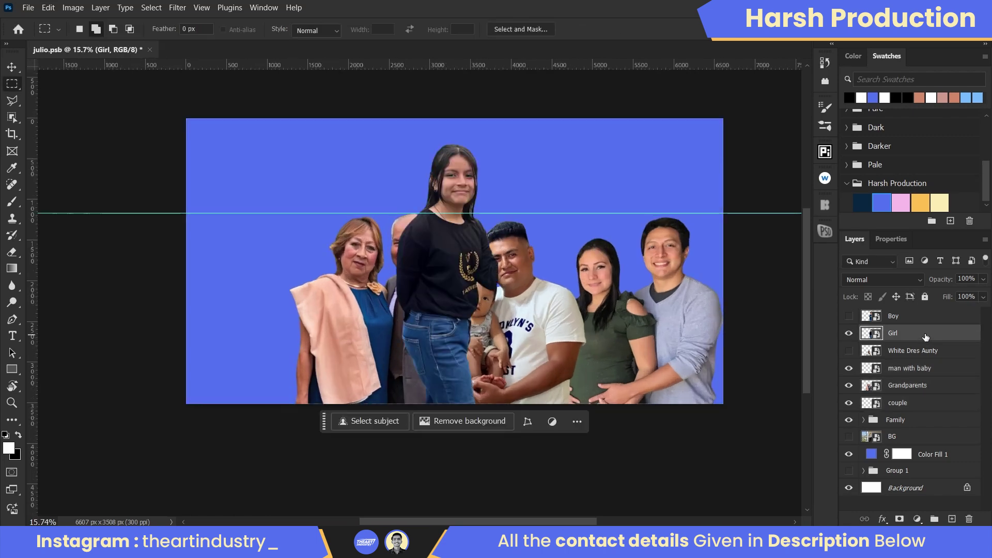
pyautogui.hotkey('ctrl', 't')
pyautogui.moveTo(402, 287); pyautogui.dragTo(258, 346)
pyautogui.press('Return')
# Send the Girl layer behind Grandparents and shift her slightly away from the grandmother
pyautogui.moveTo(902, 333); pyautogui.dragTo(897, 391)
pyautogui.hotkey('ctrl', 't')
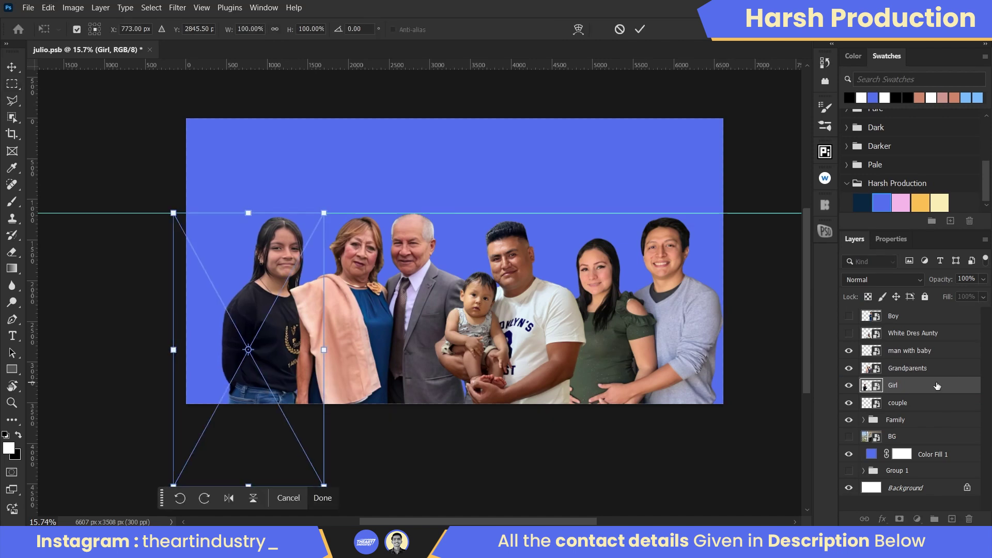
pyautogui.moveTo(243, 331); pyautogui.dragTo(242, 212)
pyautogui.scroll(-1, 240, 212)
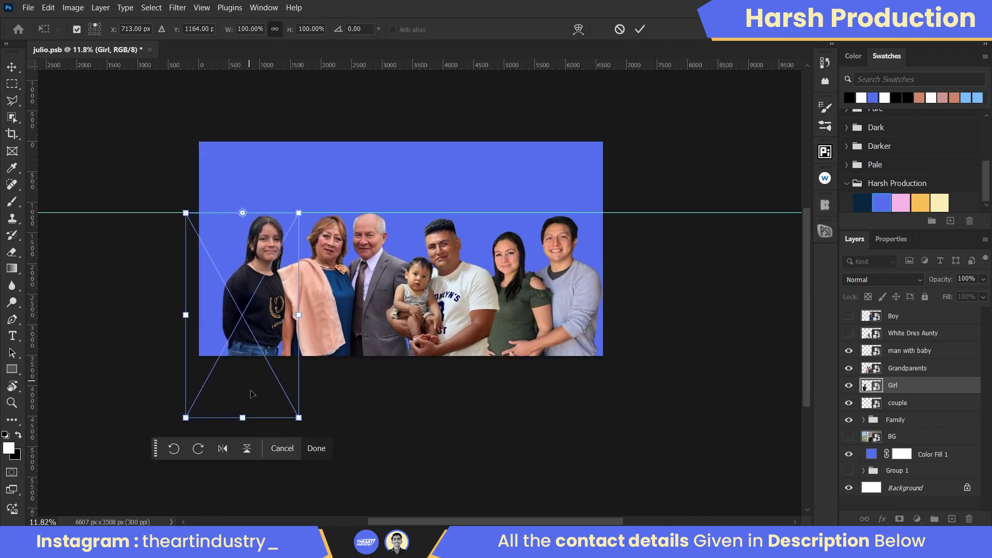
pyautogui.press('Return')
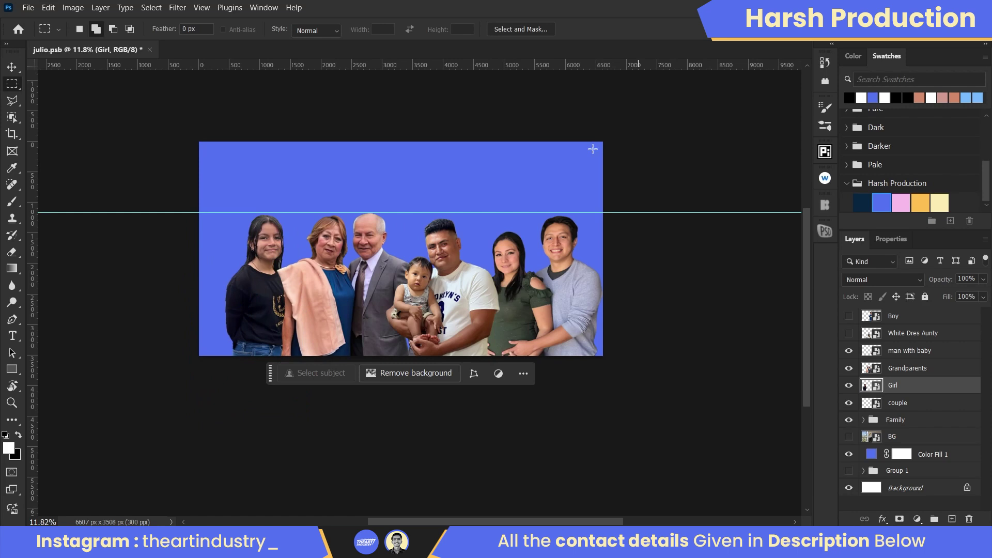
# Show White Dres Aunty and move her in front of the girl
pyautogui.scroll(1, 181, 318)
pyautogui.scroll(-1, 241, 281)
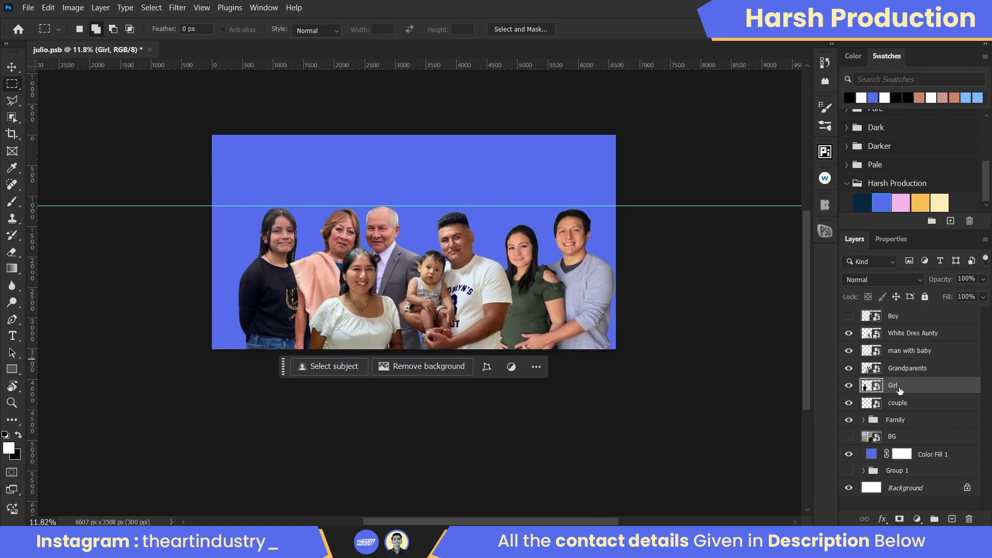
pyautogui.hotkey('ctrl', 't')
pyautogui.moveTo(359, 322); pyautogui.dragTo(285, 319)
pyautogui.press('Return')
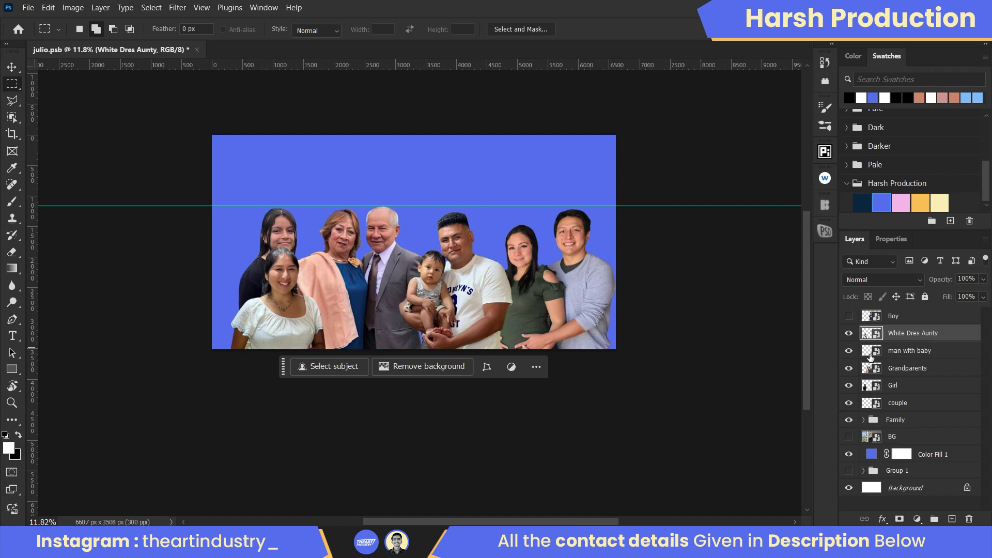
# Extend the canvas on its left side with the Crop tool to a width of about 7891 px
pyautogui.press('c')
pyautogui.moveTo(251, 236); pyautogui.dragTo(168, 236)
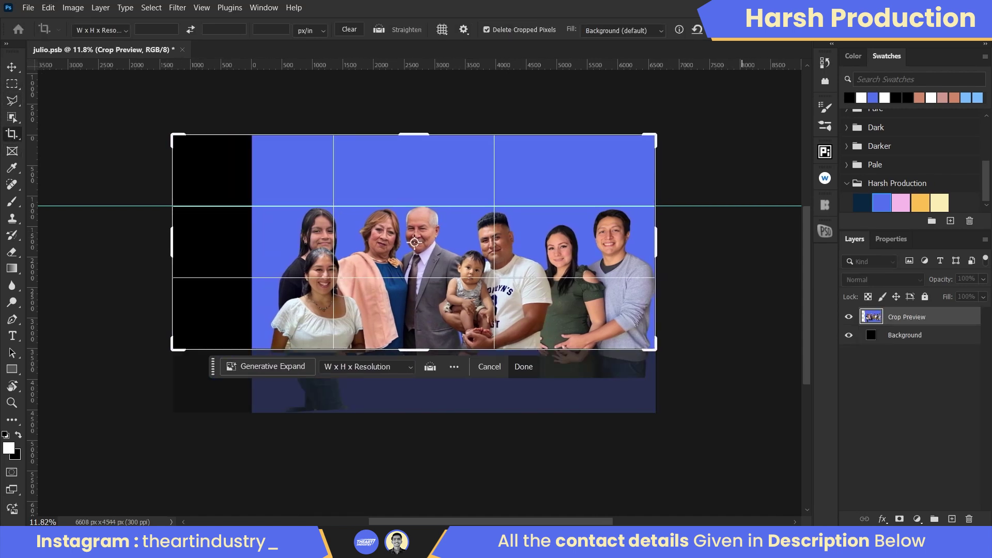
pyautogui.press('Return')
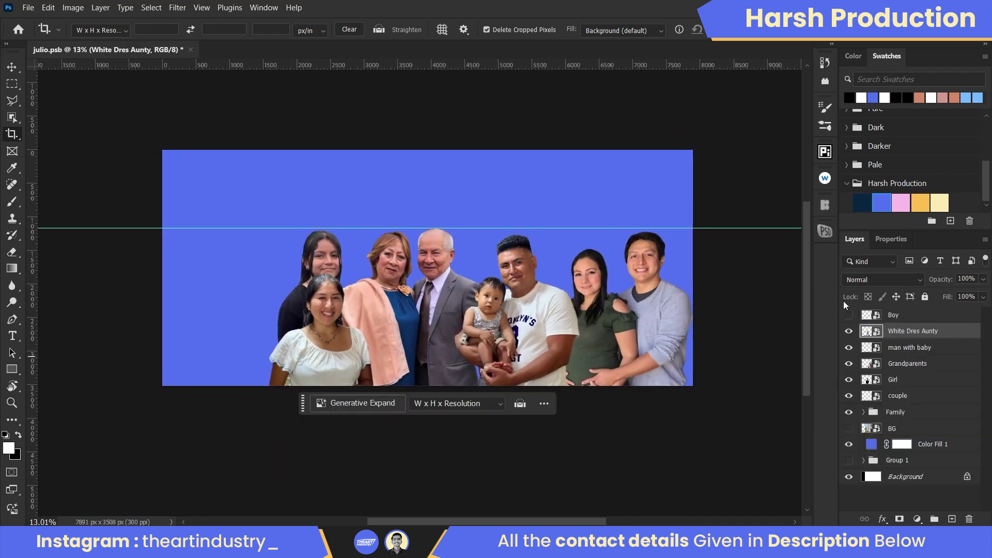
# Move White Dres Aunty to the girl's outer side, toward the canvas's left edge
pyautogui.hotkey('ctrl', 't')
pyautogui.moveTo(320, 310); pyautogui.dragTo(277, 310)
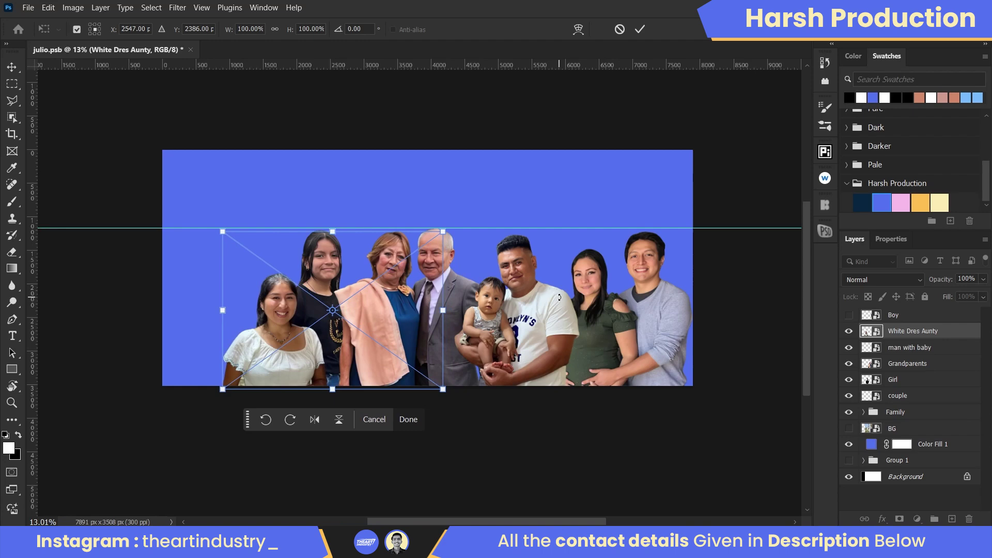
pyautogui.hotkey('shift', 'Left')
pyautogui.hotkey('shift', 'Left')
pyautogui.hotkey('shift', 'Left')
pyautogui.hotkey('shift', 'Left')
pyautogui.hotkey('shift', 'Left')
pyautogui.hotkey('shift', 'Left')
pyautogui.hotkey('shift', 'Left')
pyautogui.hotkey('shift', 'Left')
pyautogui.hotkey('shift', 'Left')
pyautogui.hotkey('shift', 'Left')
pyautogui.hotkey('shift', 'Left')
pyautogui.hotkey('shift', 'Left')
pyautogui.hotkey('shift', 'Left')
pyautogui.hotkey('shift', 'Left')
pyautogui.hotkey('shift', 'Left')
pyautogui.hotkey('shift', 'Left')
pyautogui.hotkey('shift', 'Left')
pyautogui.hotkey('shift', 'Left')
pyautogui.hotkey('shift', 'Left')
pyautogui.hotkey('shift', 'Left')
pyautogui.click(640, 29)
pyautogui.press('c')
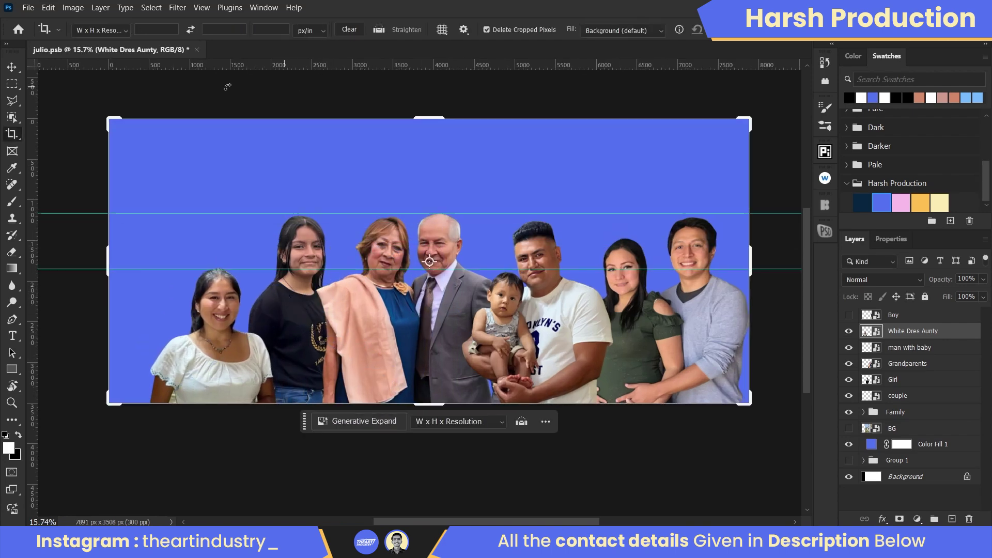
# Scale the girl to about 78%, tilt her slightly, and place her at the canvas's left edge up to the lower guide
pyautogui.press('v')
pyautogui.click(307, 238)
pyautogui.hotkey('ctrl', 't')
pyautogui.moveTo(290, 411); pyautogui.dragTo(310, 364)
pyautogui.scroll(-2, 286, 383)
pyautogui.scroll(2, 306, 355)
pyautogui.scroll(-1, 310, 364)
pyautogui.moveTo(266, 253); pyautogui.dragTo(155, 331)
pyautogui.press('Return')
# Move White Dres Aunty between the girl and the grandparents
pyautogui.click(260, 332)
pyautogui.moveTo(253, 333); pyautogui.dragTo(305, 333)
pyautogui.scroll(2, 305, 334)
pyautogui.scroll(-2, 393, 290)
# Add a horizontal guide at the top of the man's hair and scale the Grandparents down to it
pyautogui.click(401, 279)
pyautogui.hotkey('ctrl', 't')
pyautogui.scroll(1, 392, 289)
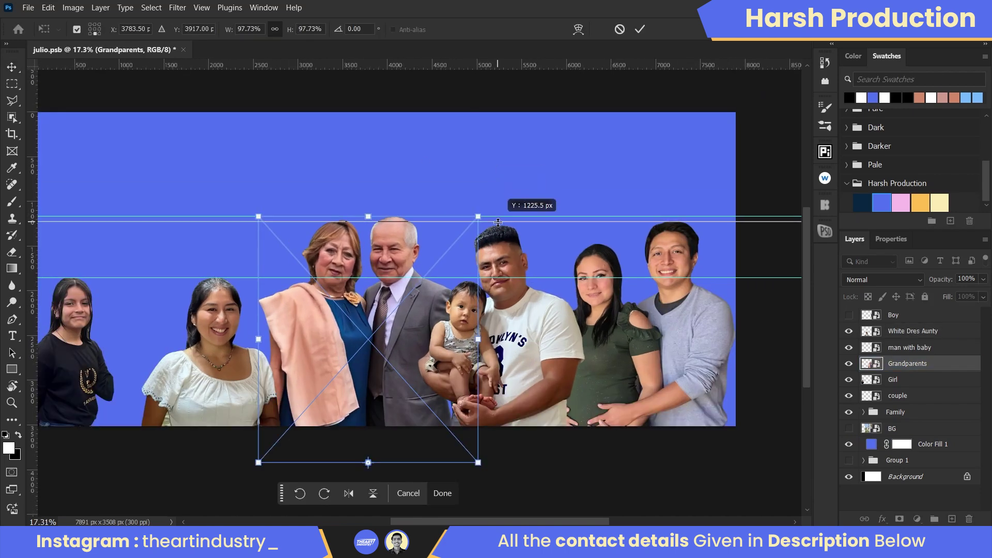
pyautogui.moveTo(498, 222); pyautogui.dragTo(498, 227)
pyautogui.moveTo(368, 216); pyautogui.dragTo(368, 234)
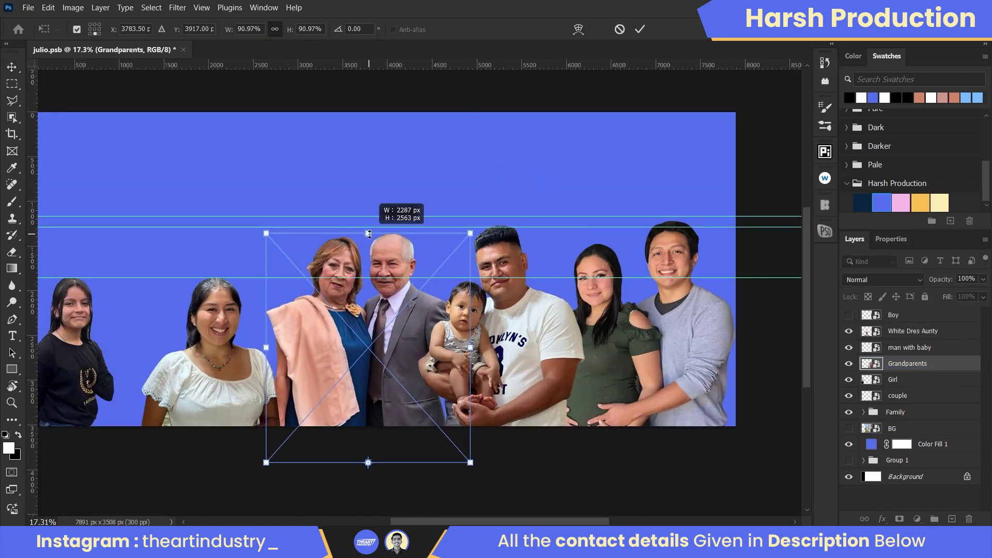
pyautogui.scroll(-1, 369, 233)
pyautogui.scroll(1, 368, 234)
pyautogui.press('Return')
# Move White Dres Aunty closer to the grandmother and bring the girl in beside the aunt
pyautogui.click(222, 327)
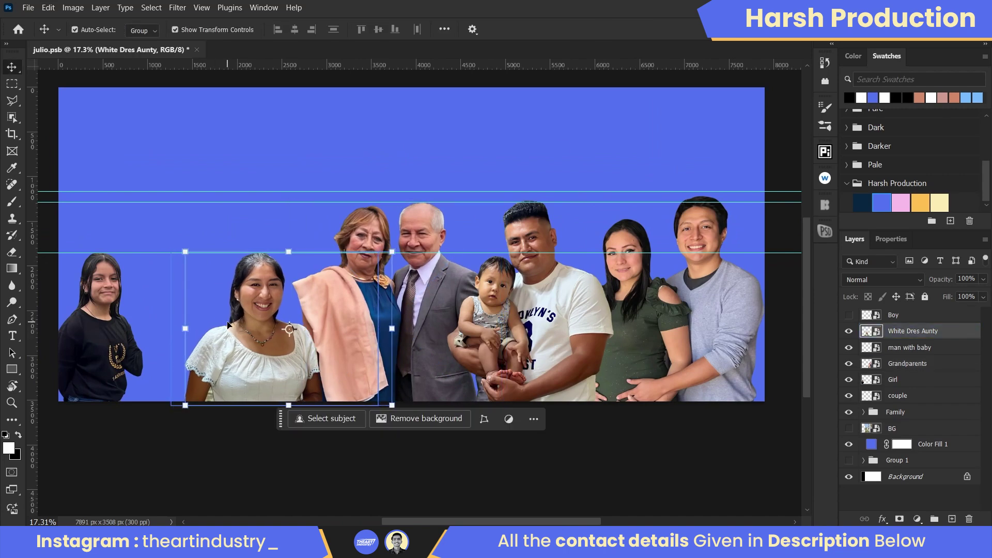
pyautogui.scroll(-1, 494, 250)
pyautogui.moveTo(130, 342); pyautogui.dragTo(195, 342)
# Enlarge the girl to about 85% and reduce her tilt to about -1.1°, keeping her beside White Dres Aunty
pyautogui.hotkey('ctrl', 't')
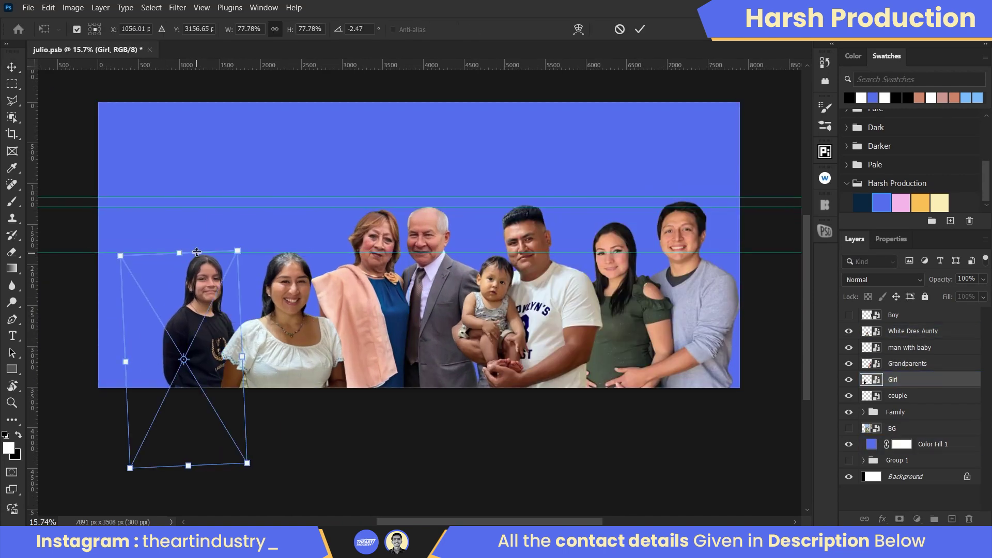
pyautogui.moveTo(180, 253); pyautogui.dragTo(181, 232)
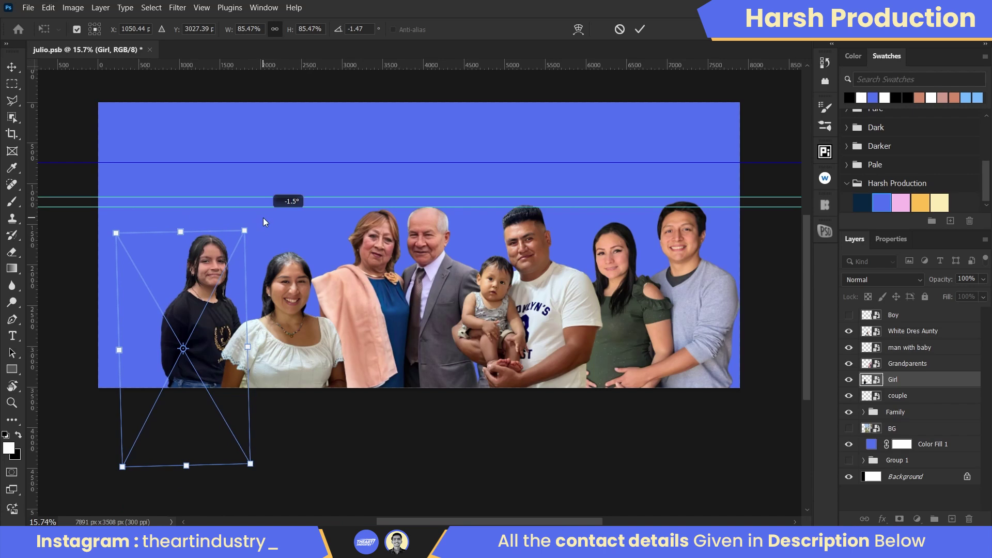
pyautogui.scroll(2, 234, 280)
pyautogui.scroll(-2, 234, 280)
pyautogui.scroll(1, 310, 339)
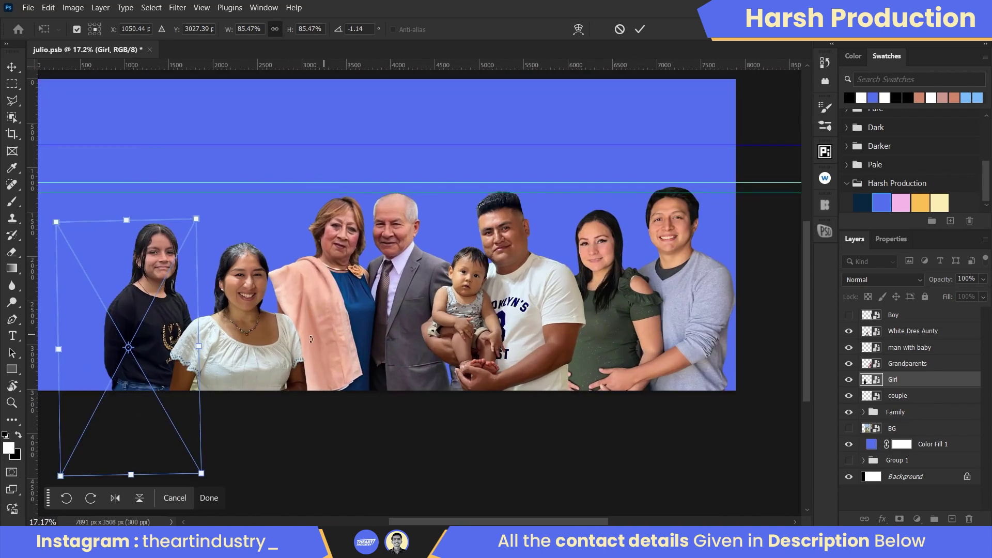
pyautogui.click(639, 31)
# Move White Dres Aunty a little closer to the girl and clear the layer selection
pyautogui.click(274, 331)
pyautogui.moveTo(273, 332); pyautogui.dragTo(257, 331)
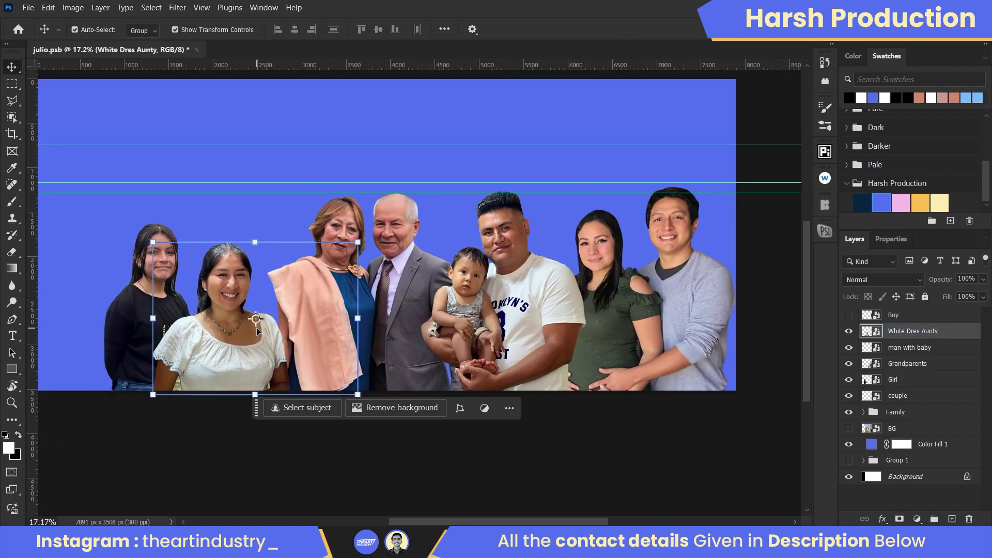
pyautogui.click(399, 122)
# Shift all the people layers from couple to Boy together so the group sits centred on the canvas
pyautogui.scroll(-2, 398, 122)
pyautogui.scroll(1, 481, 279)
pyautogui.click(929, 395)
pyautogui.keyDown('shift'); pyautogui.click(929, 317); pyautogui.keyUp('shift')
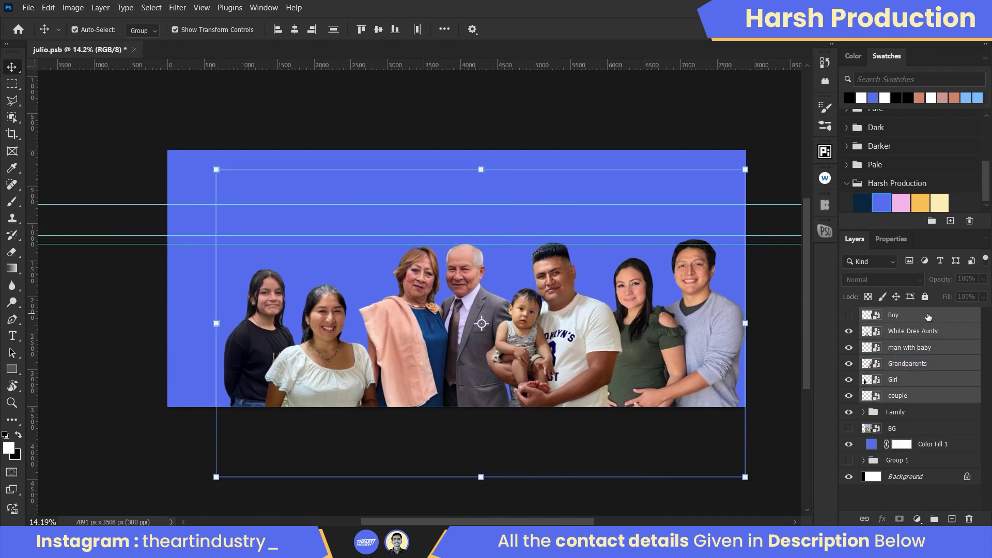
pyautogui.hotkey('ctrl', 't')
pyautogui.moveTo(535, 289); pyautogui.dragTo(511, 289)
pyautogui.scroll(-2, 510, 290)
pyautogui.scroll(1, 511, 290)
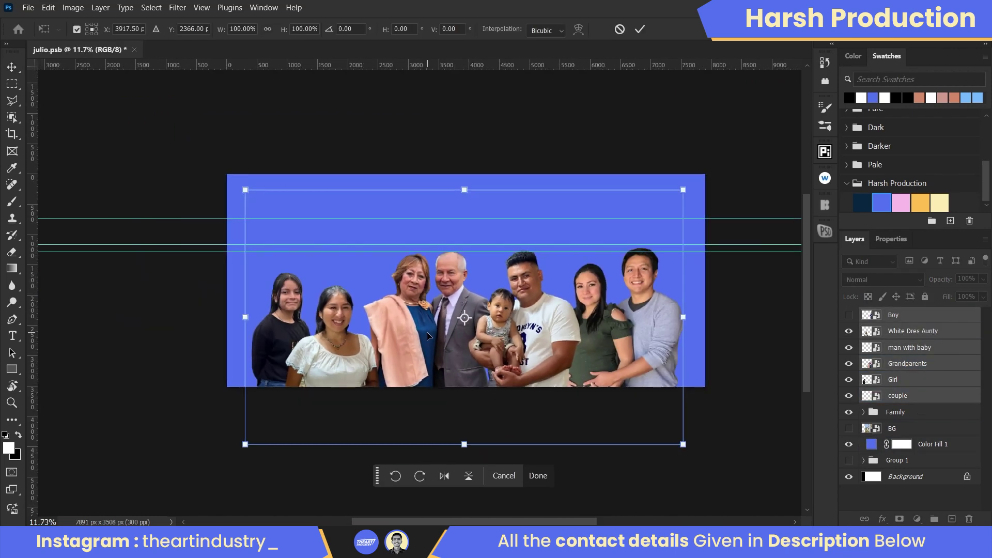
pyautogui.press('Return')
# Show the Boy layer and scale him to about 64% in front of the grandmother
pyautogui.scroll(1, 486, 318)
pyautogui.click(910, 314)
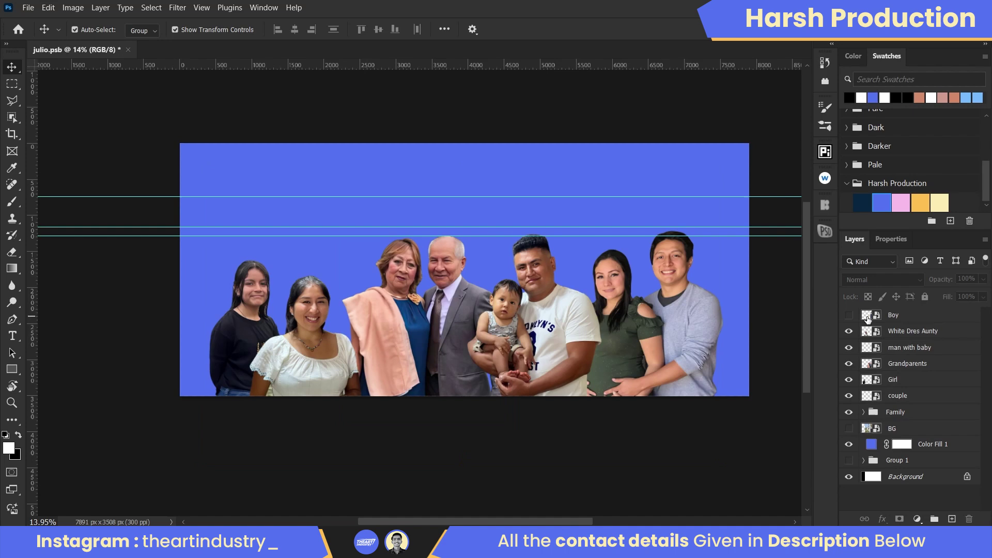
pyautogui.click(849, 314)
pyautogui.hotkey('ctrl', 't')
pyautogui.moveTo(542, 400); pyautogui.dragTo(432, 499)
pyautogui.scroll(-2, 389, 392)
pyautogui.scroll(3, 408, 332)
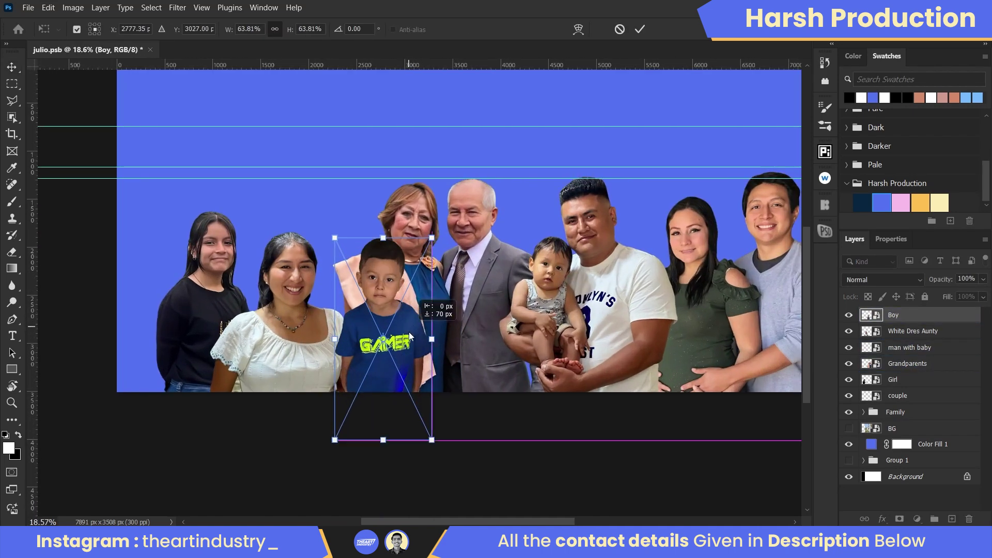
# Lower the boy beside White Dres Aunty, shrink him to about 60%, and tilt him about 1.3°
pyautogui.moveTo(408, 332); pyautogui.dragTo(396, 353)
pyautogui.scroll(-2, 396, 353)
pyautogui.scroll(2, 396, 353)
pyautogui.moveTo(370, 289); pyautogui.dragTo(355, 366)
pyautogui.moveTo(361, 485); pyautogui.dragTo(364, 445)
pyautogui.scroll(1, 440, 302)
pyautogui.moveTo(373, 358); pyautogui.dragTo(377, 367)
pyautogui.moveTo(395, 388)
pyautogui.mouseDown()
pyautogui.moveTo(485, 370)
pyautogui.moveTo(399, 385)
pyautogui.mouseUp()
pyautogui.moveTo(350, 286); pyautogui.dragTo(352, 271)
pyautogui.scroll(-1, 352, 271)
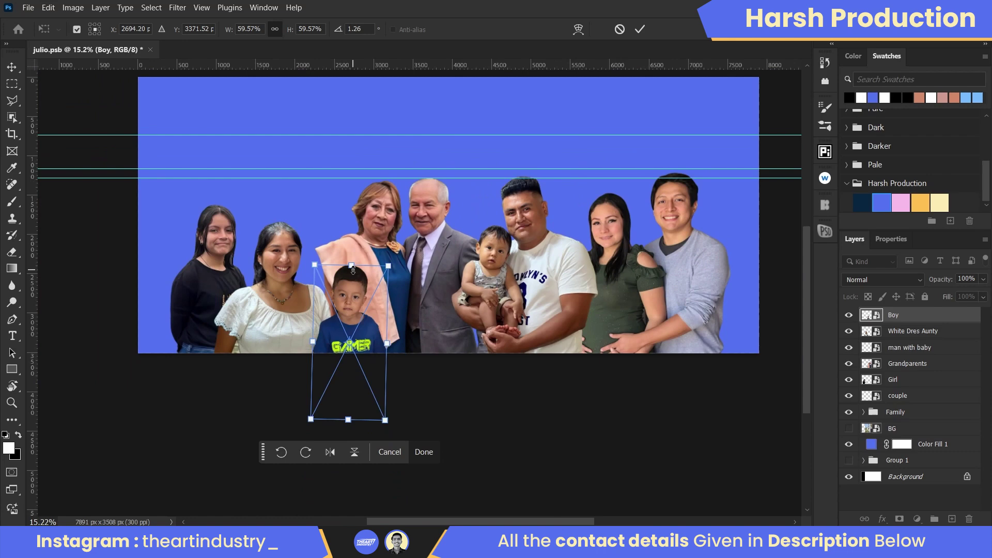
# Compare the boy against the other people, then place him before the grandmother at about 63% and -0.8° rotation
pyautogui.scroll(1, 352, 272)
pyautogui.moveTo(371, 306); pyautogui.dragTo(516, 234)
pyautogui.moveTo(492, 420); pyautogui.dragTo(497, 429)
pyautogui.moveTo(515, 306); pyautogui.dragTo(367, 358)
pyautogui.scroll(-2, 367, 362)
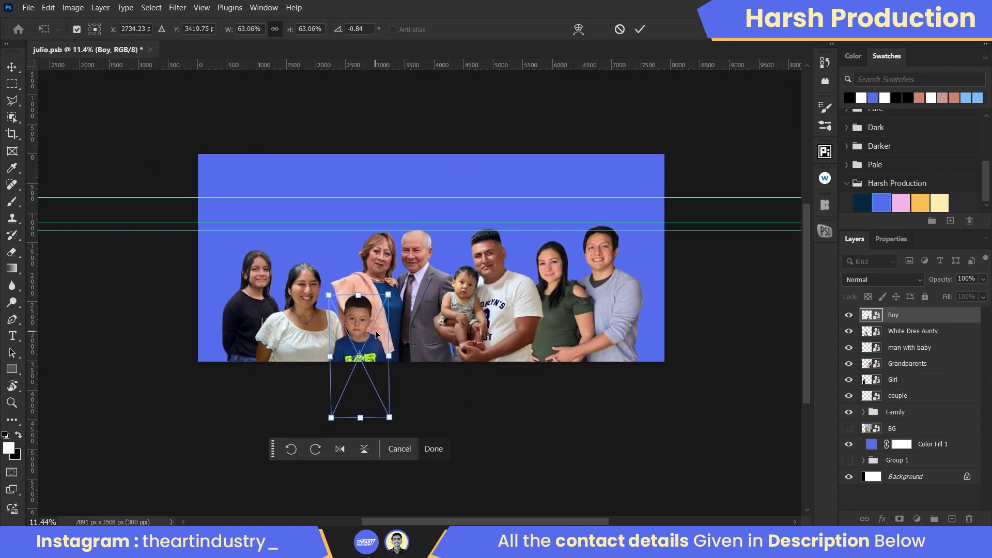
pyautogui.click(640, 29)
# Hide Color Fill 1, show the BG layer, and scale the living-room background to about 120% to span the canvas
pyautogui.click(849, 445)
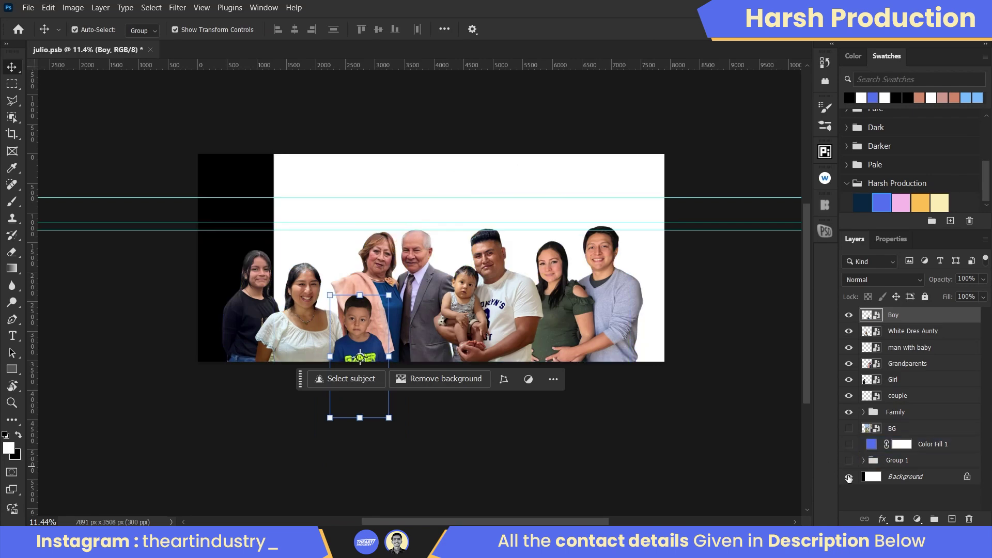
pyautogui.click(850, 428)
pyautogui.scroll(1, 343, 199)
pyautogui.moveTo(405, 162); pyautogui.dragTo(322, 163)
pyautogui.moveTo(637, 283); pyautogui.dragTo(739, 287)
# Move the enlarged background down behind the family and apply the transformation
pyautogui.scroll(1, 506, 132)
pyautogui.moveTo(506, 132); pyautogui.dragTo(506, 171)
pyautogui.scroll(-2, 506, 170)
pyautogui.scroll(3, 635, 144)
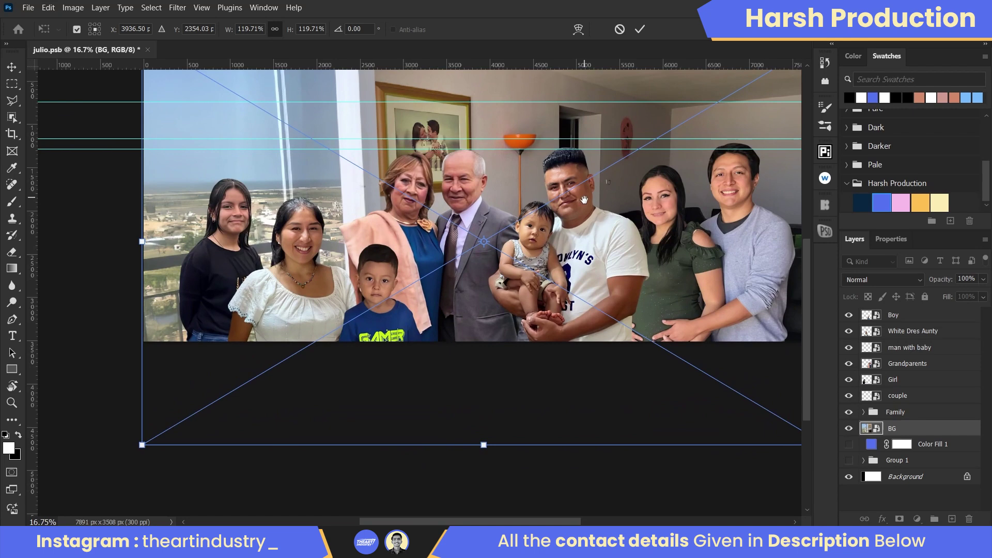
pyautogui.scroll(-2, 635, 145)
pyautogui.scroll(2, 635, 144)
pyautogui.press('Return')
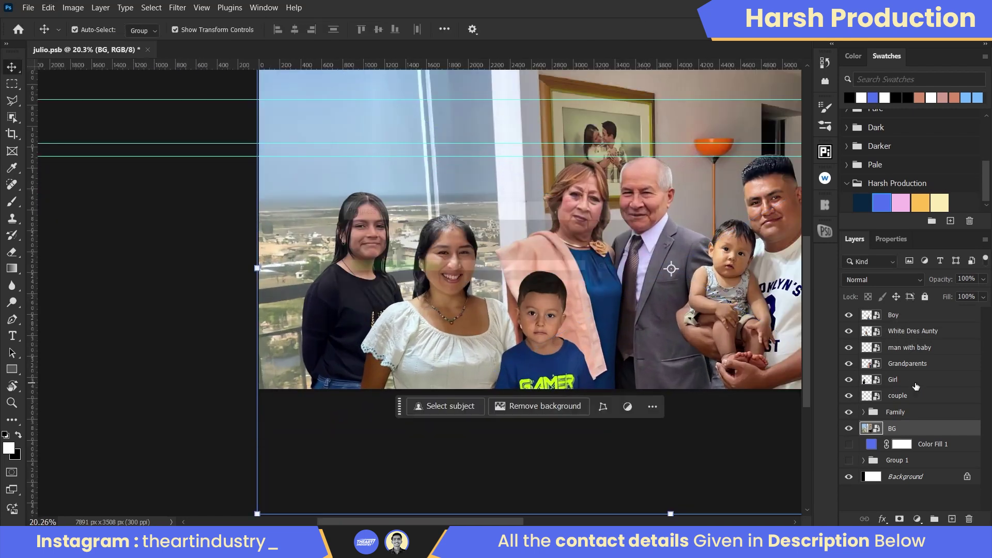
# Scale the girl to about 93% beside White Dres Aunty
pyautogui.scroll(-2, 361, 182)
pyautogui.click(362, 217)
pyautogui.moveTo(355, 372)
pyautogui.mouseDown()
pyautogui.moveTo(358, 396)
pyautogui.moveTo(364, 389)
pyautogui.mouseUp()
pyautogui.scroll(3, 363, 390)
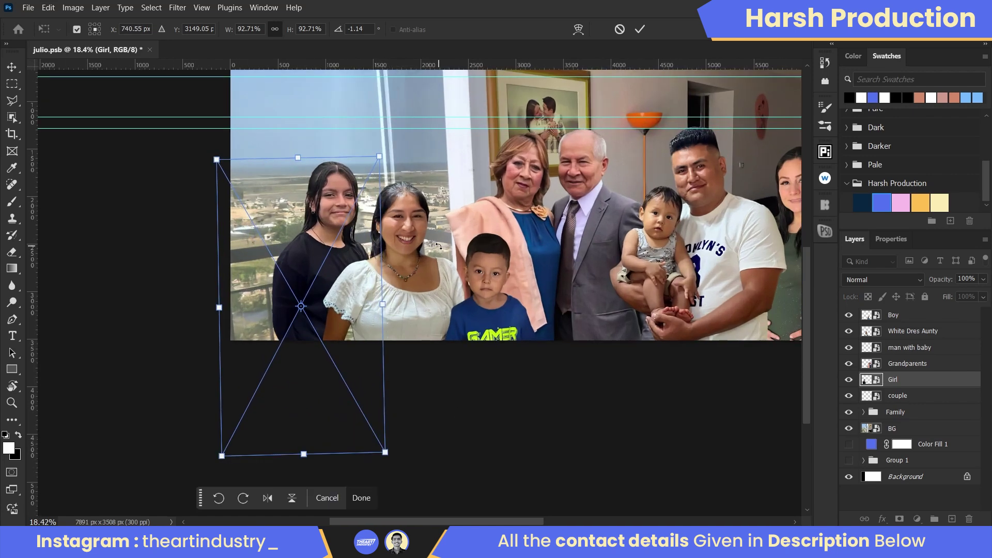
pyautogui.press('Return')
# Nudge White Dres Aunty down toward the canvas's lower edge
pyautogui.moveTo(920, 332); pyautogui.dragTo(952, 372)
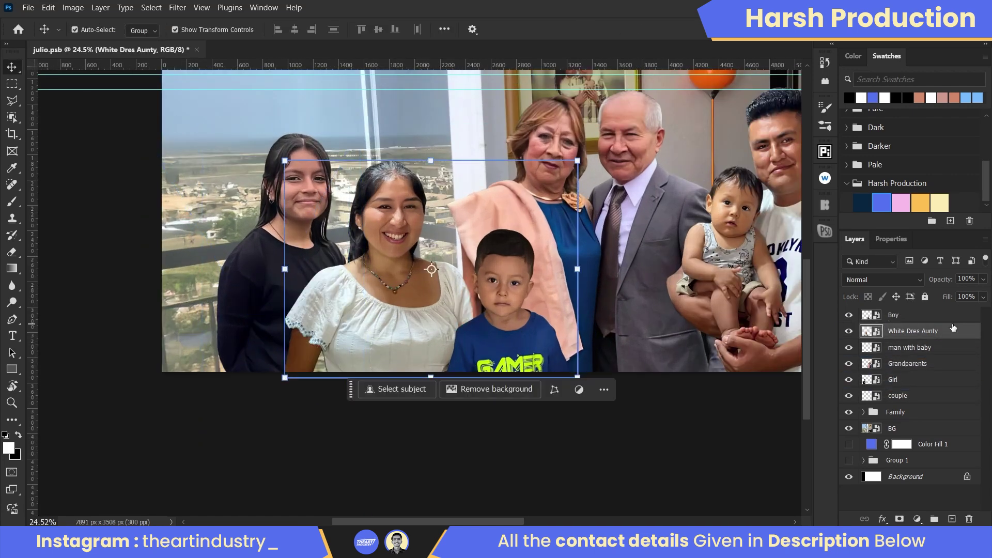
pyautogui.scroll(-3, 197, 329)
pyautogui.scroll(1, 196, 329)
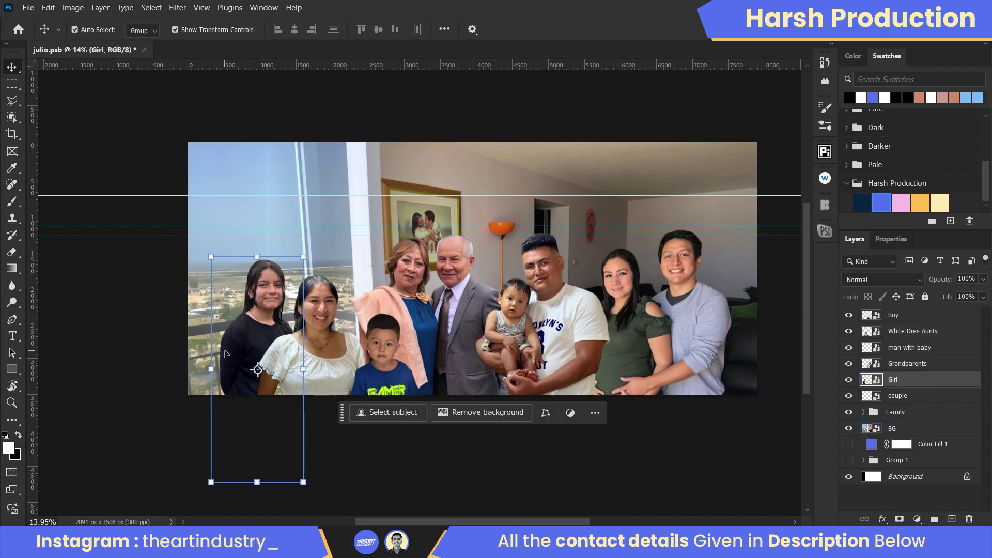
pyautogui.scroll(1, 307, 304)
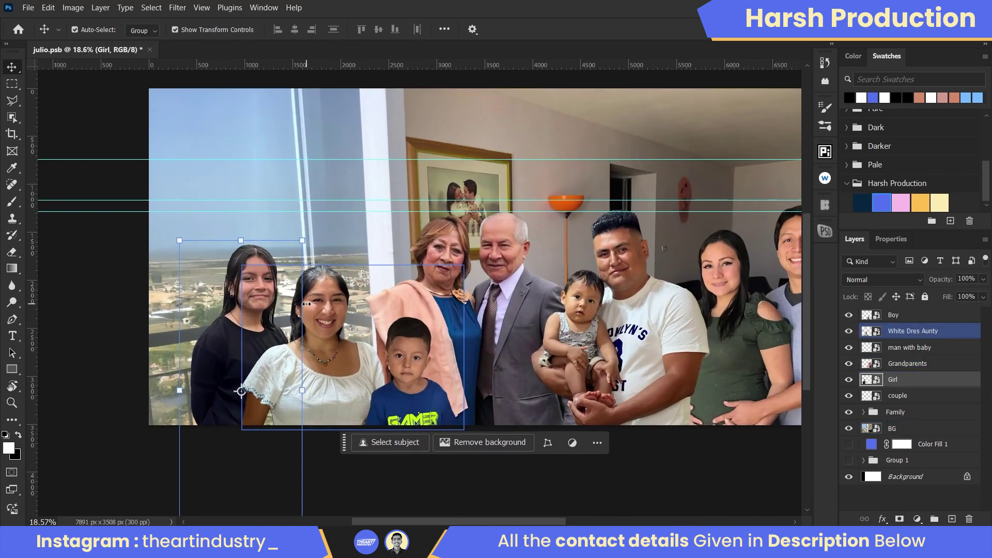
pyautogui.scroll(-1, 306, 304)
pyautogui.click(327, 346)
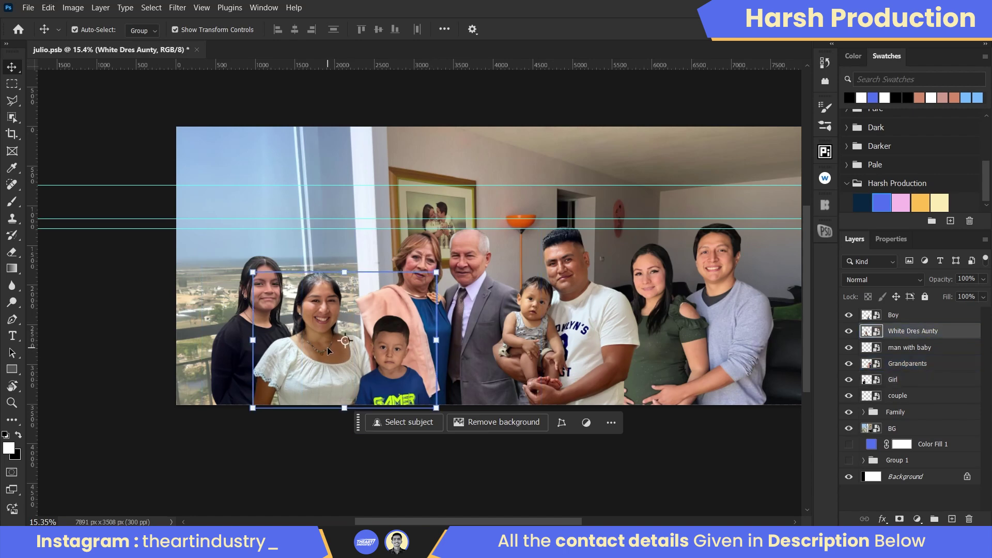
pyautogui.scroll(2, 327, 348)
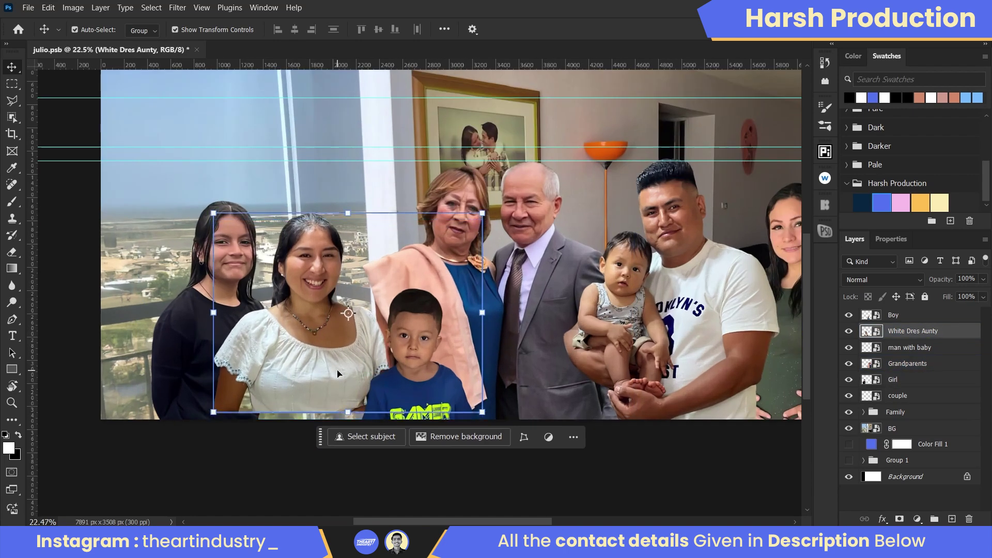
pyautogui.hotkey('shift', 'Down')
pyautogui.hotkey('shift', 'Down')
pyautogui.hotkey('shift', 'Down')
pyautogui.hotkey('shift', 'Down')
pyautogui.hotkey('shift', 'Down')
# Hide the rulers and move the Boy and White Dres Aunty layers together toward the canvas's left edge
pyautogui.click(723, 372)
pyautogui.scroll(4, 200, 232)
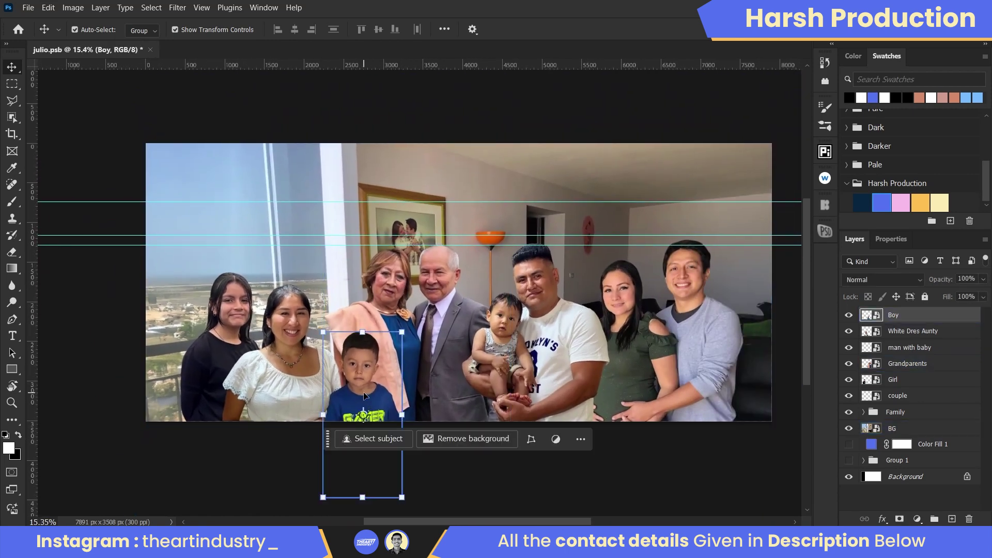
pyautogui.keyDown('ctrl'); pyautogui.click(913, 331); pyautogui.keyUp('ctrl')
pyautogui.hotkey('ctrl', 'r')
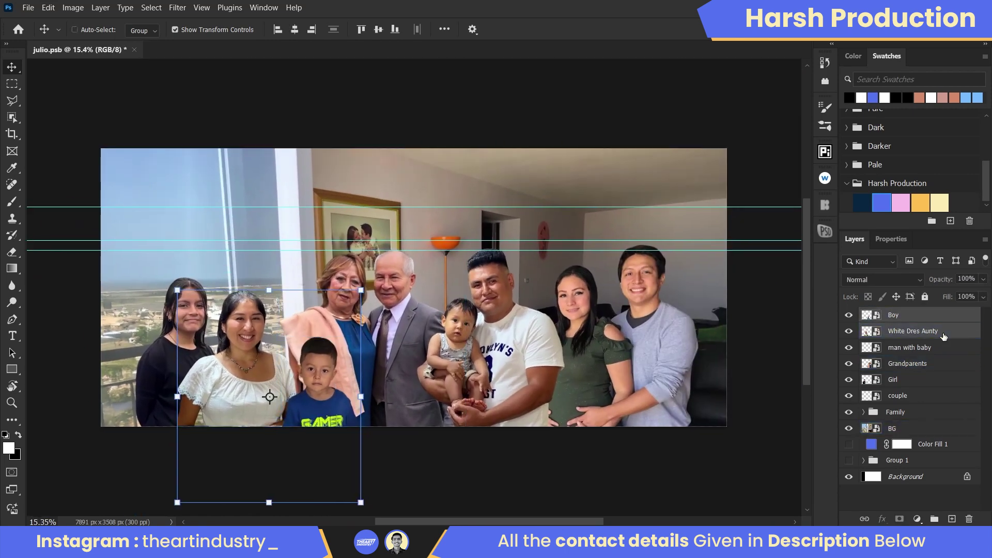
pyautogui.hotkey('ctrl', 't')
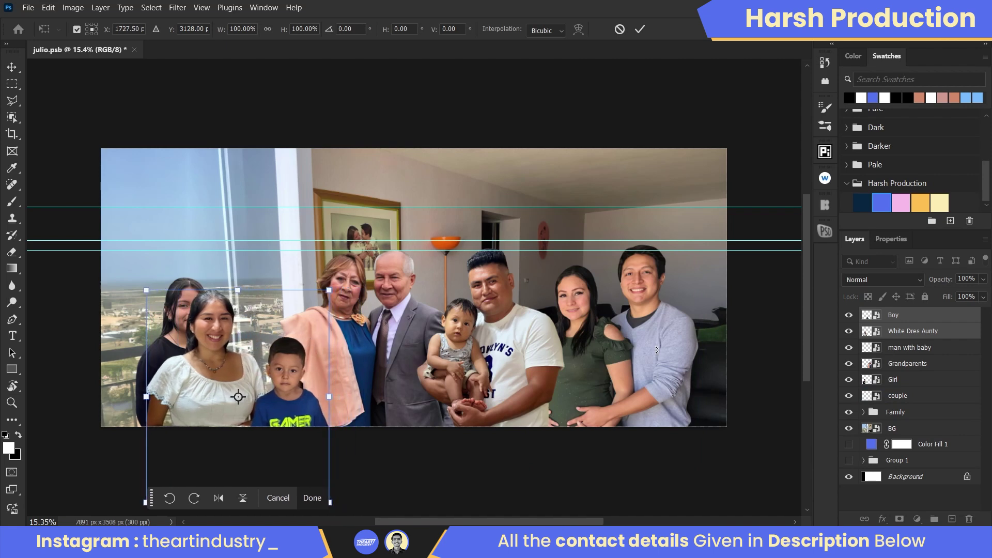
# Move the girl between White Dres Aunty and the grandmother, behind the boy
pyautogui.click(923, 381)
pyautogui.hotkey('ctrl', 't')
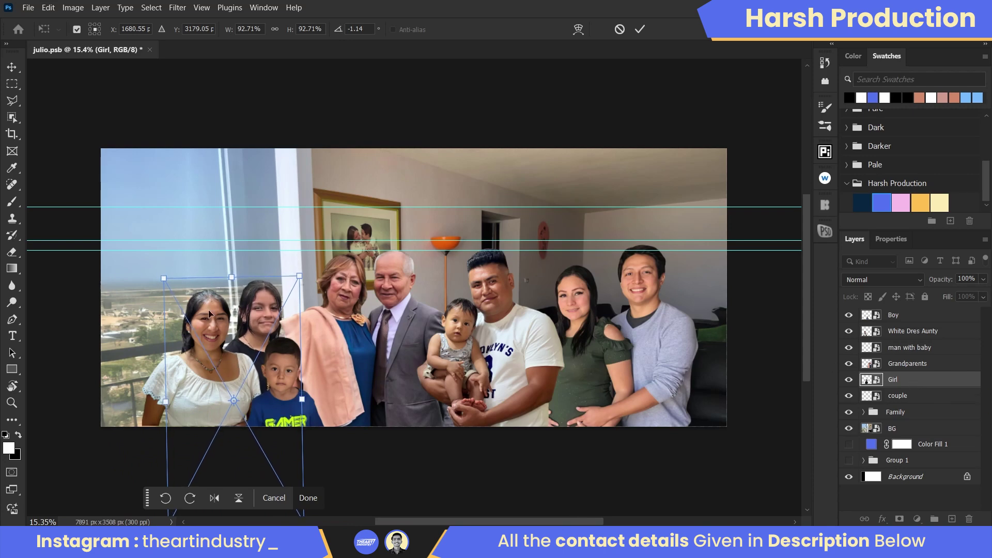
pyautogui.scroll(-3, 210, 314)
pyautogui.scroll(5, 234, 362)
# Set the girl's transform reference point at her top edge, scale her to about 87%, and deselect the layer
pyautogui.moveTo(234, 401); pyautogui.dragTo(231, 276)
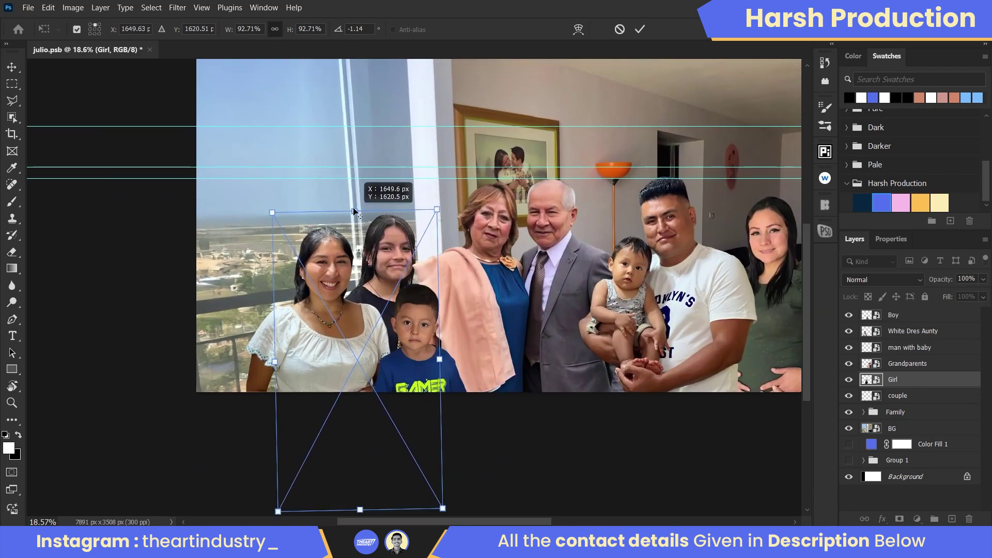
pyautogui.scroll(-2, 356, 212)
pyautogui.moveTo(360, 435); pyautogui.dragTo(366, 420)
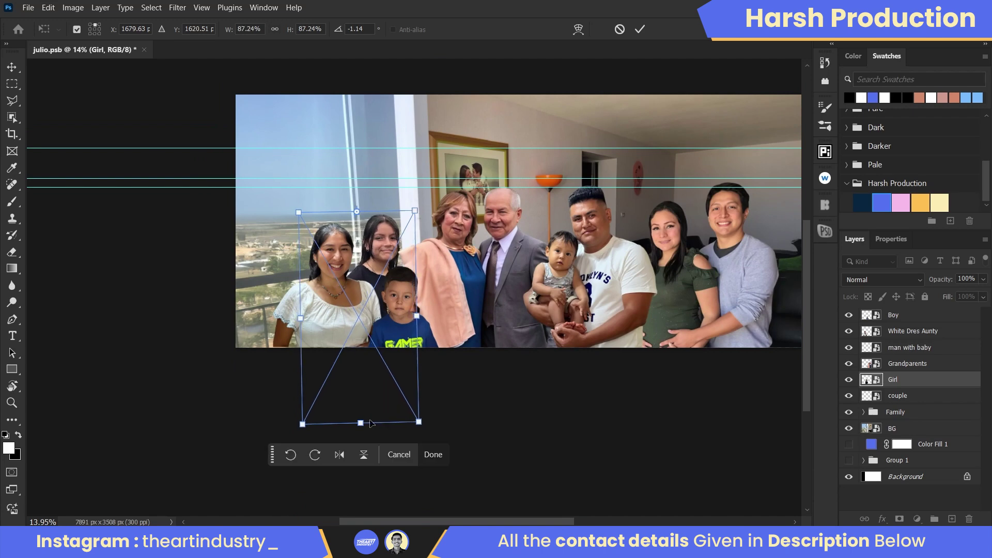
pyautogui.scroll(-2, 553, 399)
pyautogui.press('Return')
pyautogui.scroll(-2, 554, 398)
pyautogui.scroll(2, 465, 258)
pyautogui.click(457, 102)
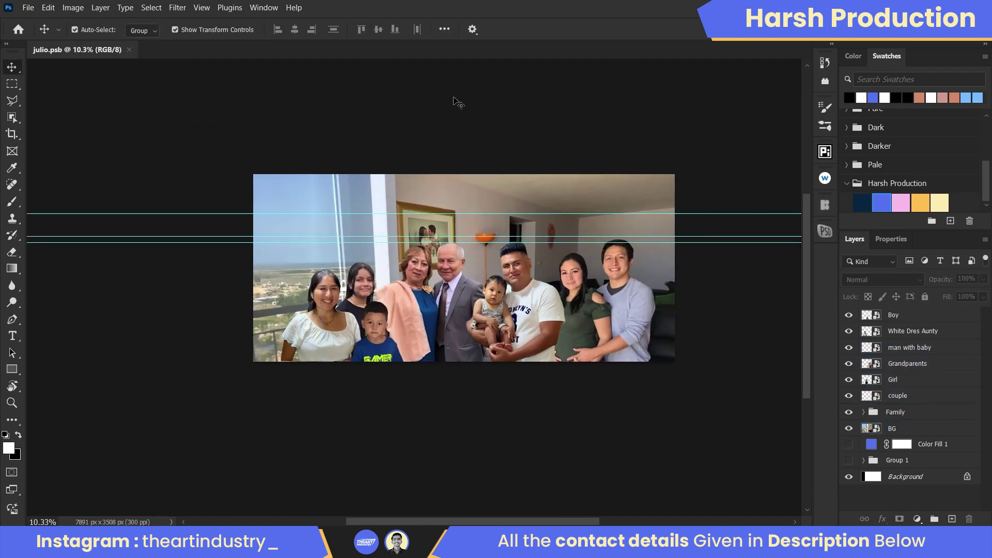
pyautogui.click(451, 261)
pyautogui.scroll(4, 451, 261)
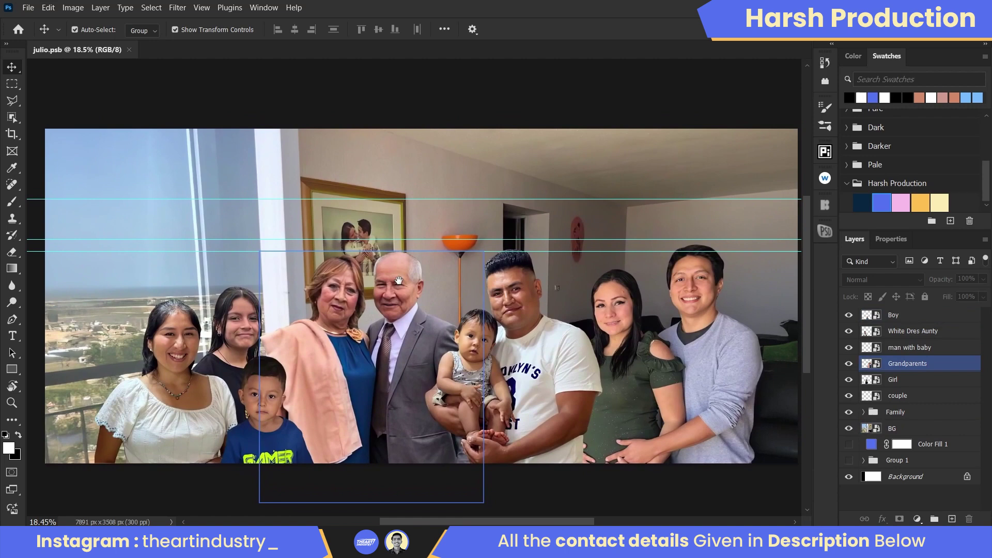
pyautogui.scroll(-1, 399, 281)
pyautogui.click(358, 299)
pyautogui.scroll(1, 355, 304)
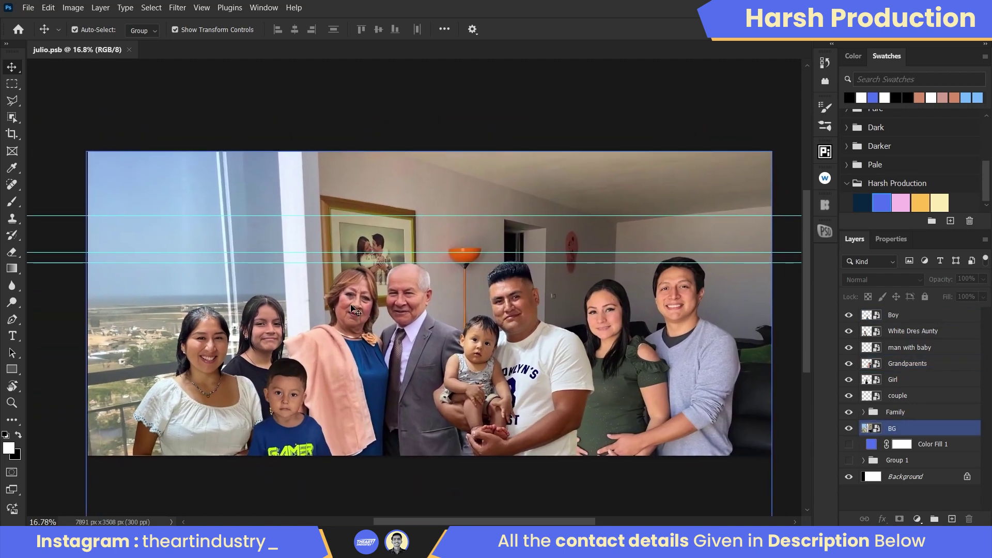